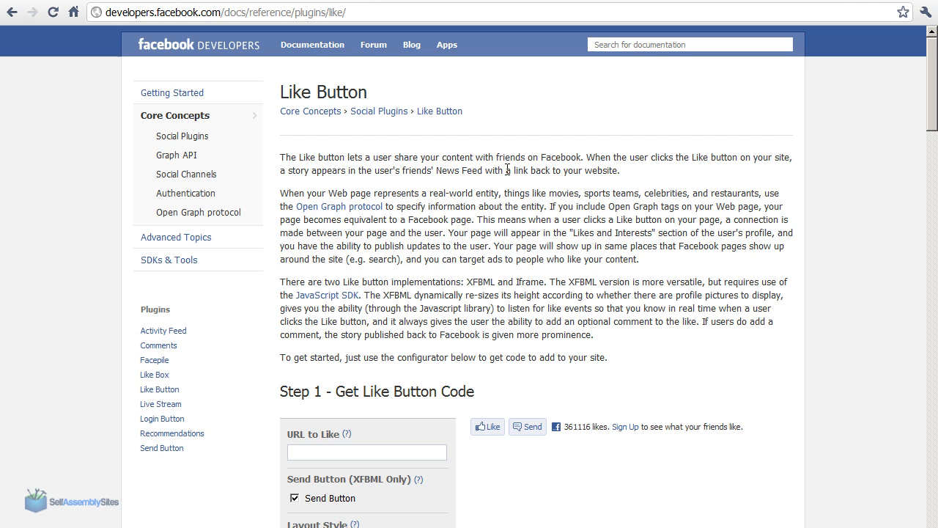
Go to developers.facebook.com, search the documentation for "like" and open the Social Plugins - Like Button page
{"action": "left_click_drag", "start_coordinate": [221, 12], "coordinate": [456, 15]}
{"action": "key", "text": "BackSpace"}
{"action": "key", "text": "Return"}
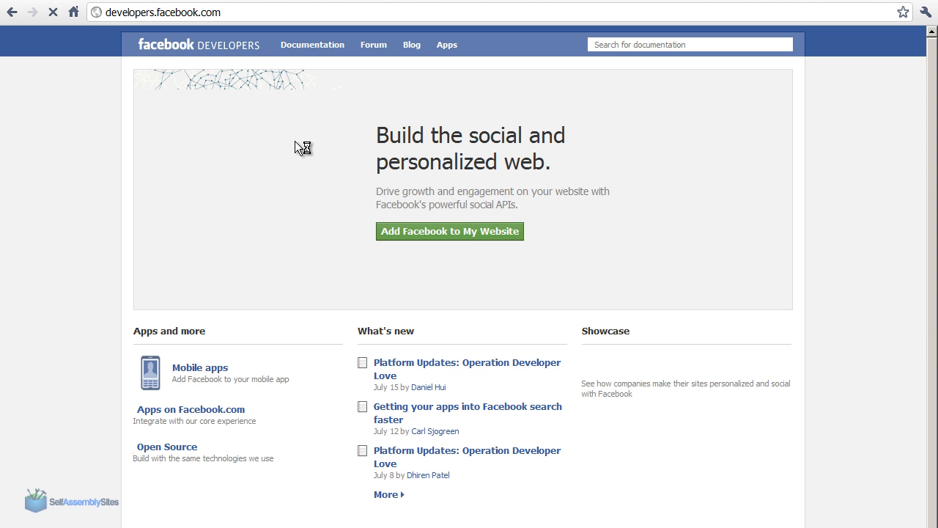
{"action": "left_click", "coordinate": [639, 44]}
{"action": "type", "text": "like"}
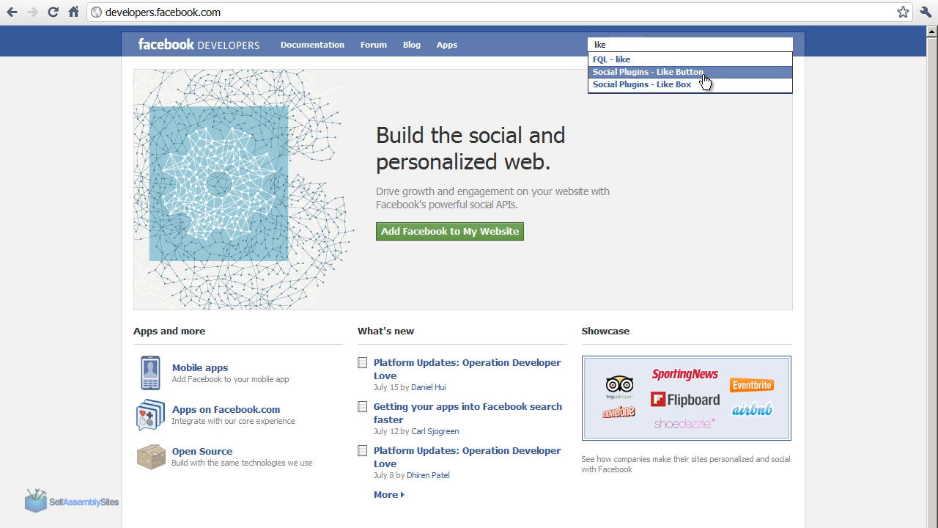
{"action": "left_click", "coordinate": [706, 73]}
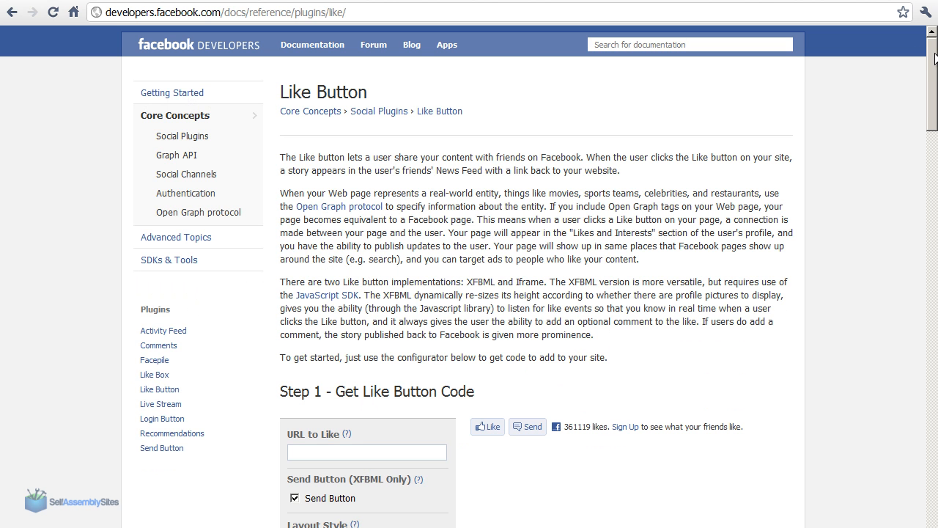
{"action": "left_click_drag", "start_coordinate": [933, 59], "coordinate": [933, 113]}
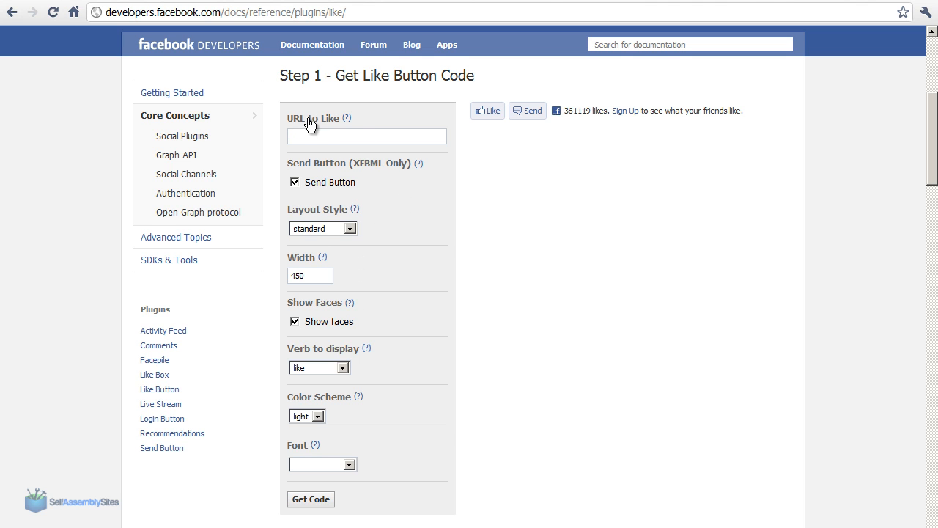
{"action": "left_click", "coordinate": [346, 138]}
{"action": "type", "text": "http://www.selfassemblysites.com/"}
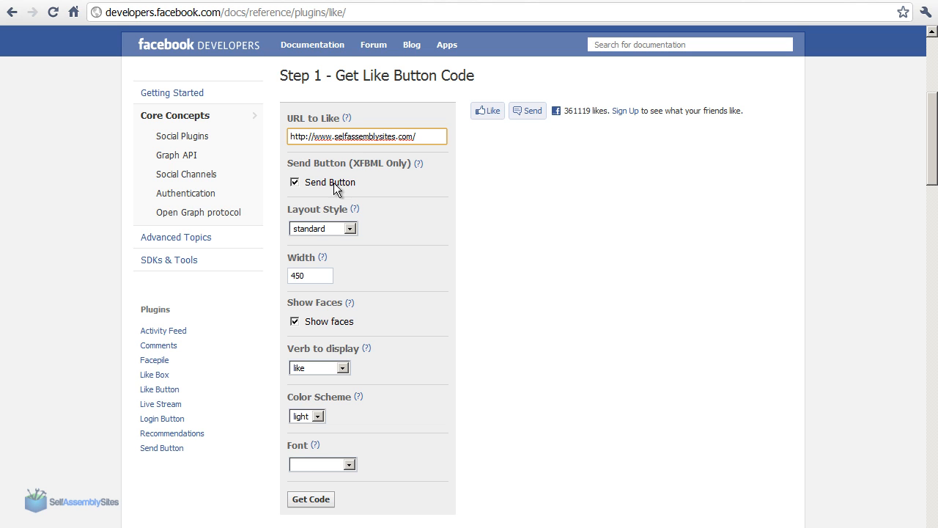
Preview the button_count and box_count layout styles and return the layout to standard
{"action": "left_click", "coordinate": [349, 229]}
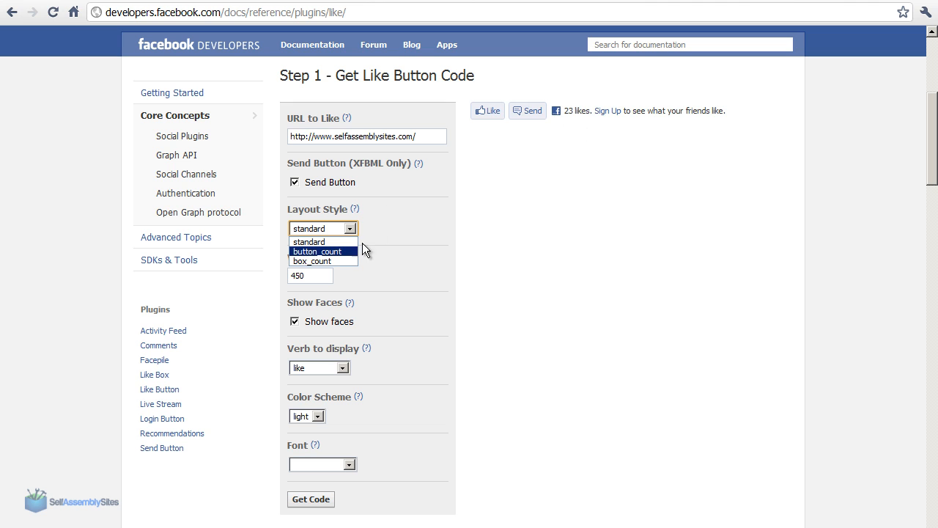
{"action": "left_click", "coordinate": [325, 251]}
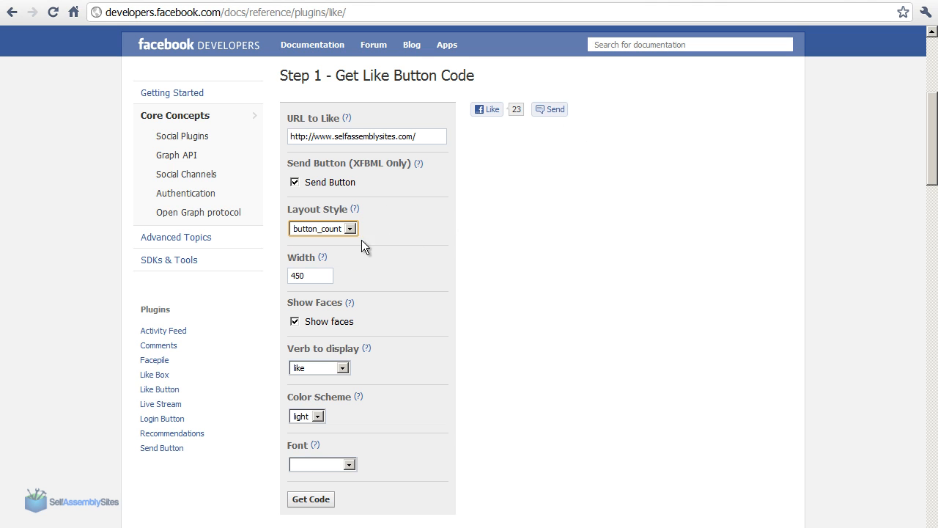
{"action": "left_click", "coordinate": [329, 227]}
{"action": "left_click", "coordinate": [327, 259]}
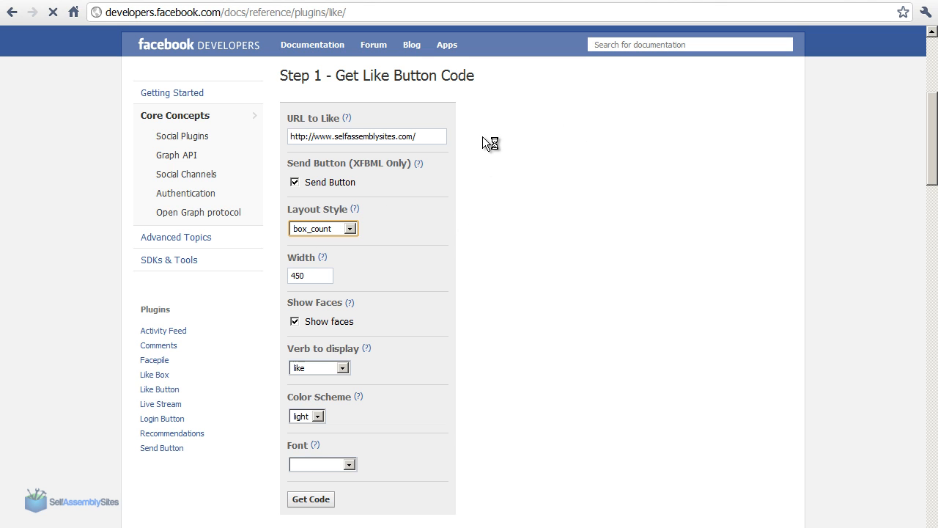
{"action": "left_click", "coordinate": [323, 228]}
{"action": "left_click", "coordinate": [308, 241]}
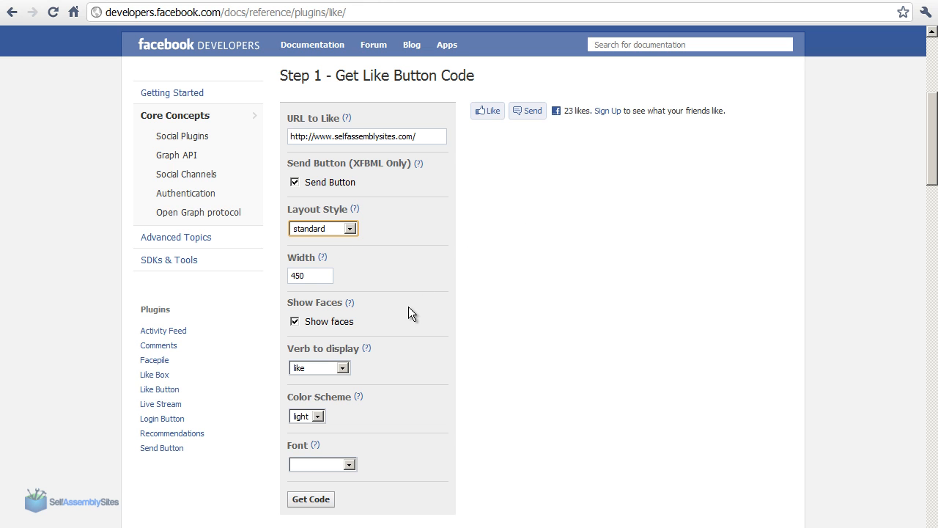
Try a Like button width of 250 in the preview and reduce it to 200
{"action": "left_click", "coordinate": [293, 275]}
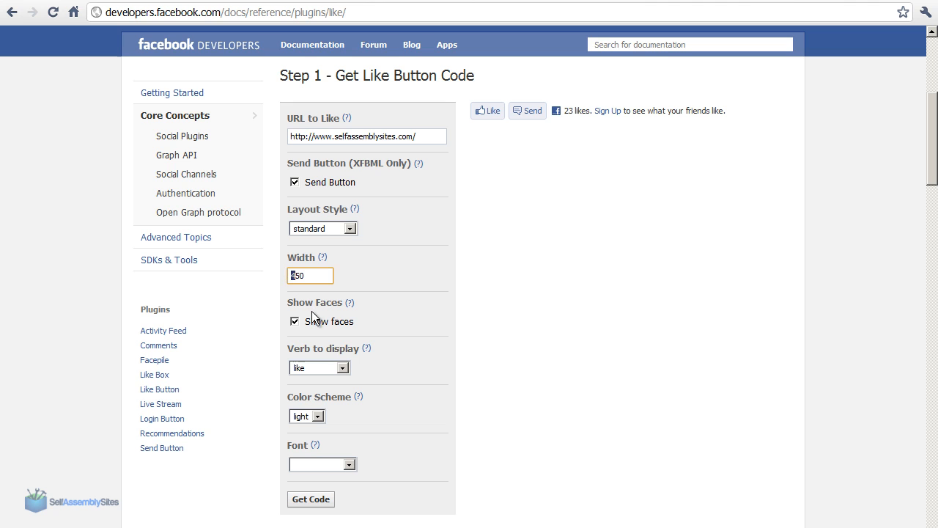
{"action": "type", "text": "2"}
{"action": "left_click", "coordinate": [368, 138]}
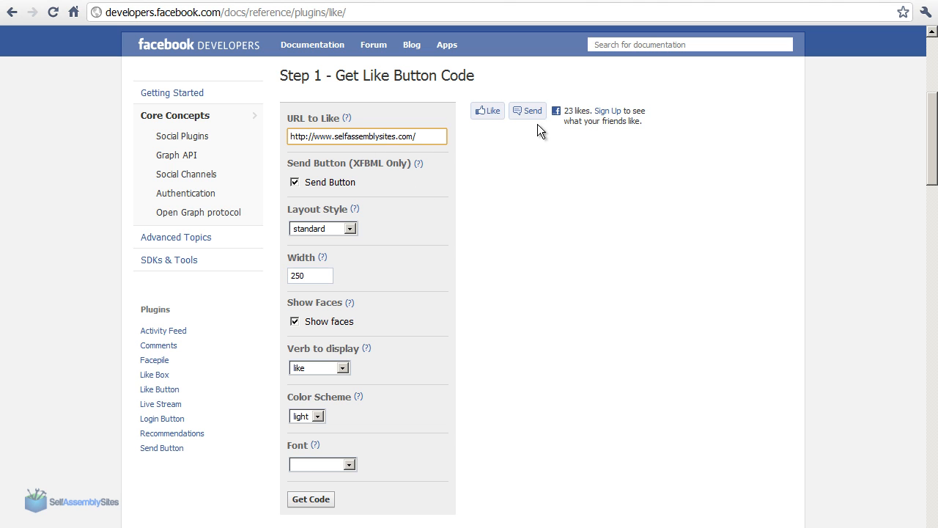
{"action": "left_click_drag", "start_coordinate": [310, 274], "coordinate": [281, 284]}
{"action": "left_click", "coordinate": [408, 137]}
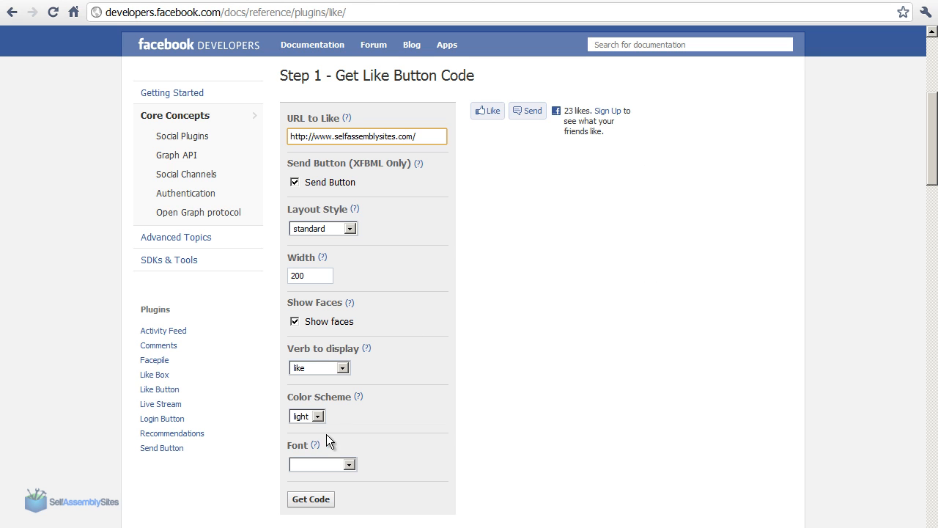
Preview "recommend" as the verb to display and return it to "like"
{"action": "left_click", "coordinate": [342, 368]}
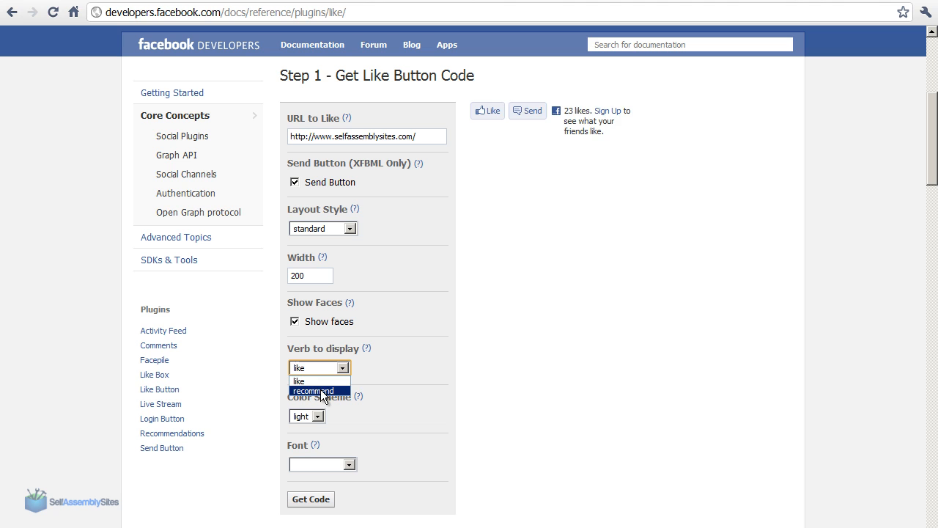
{"action": "left_click", "coordinate": [321, 389]}
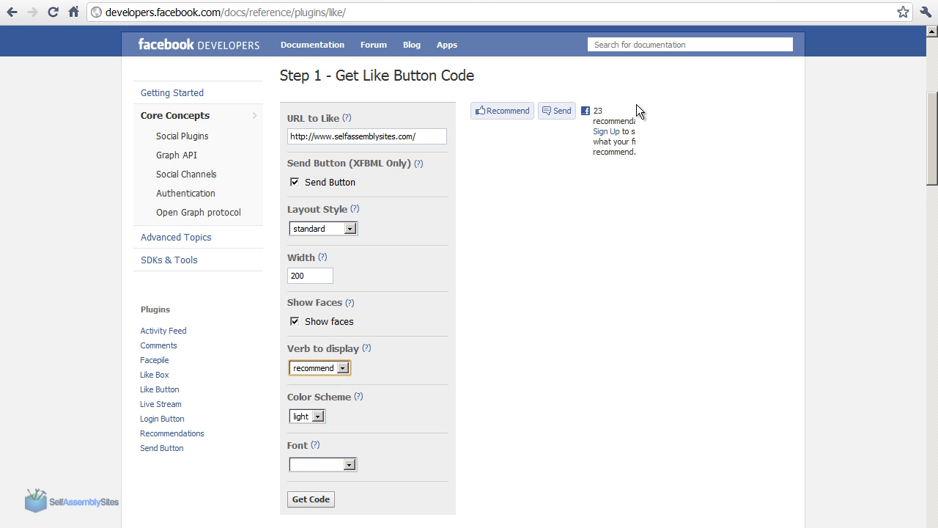
{"action": "left_click", "coordinate": [337, 368]}
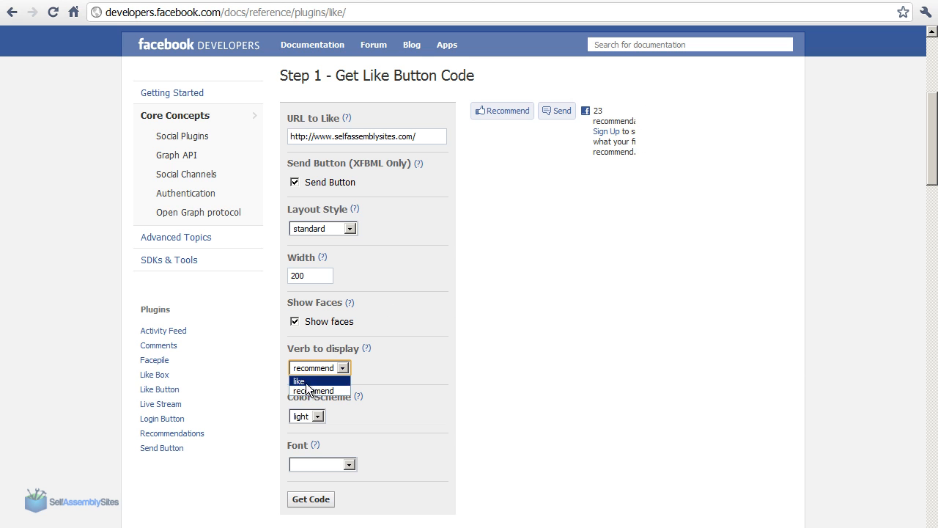
{"action": "left_click", "coordinate": [301, 379]}
Preview the dark color scheme, return it to light and look through the available fonts
{"action": "left_click", "coordinate": [317, 416]}
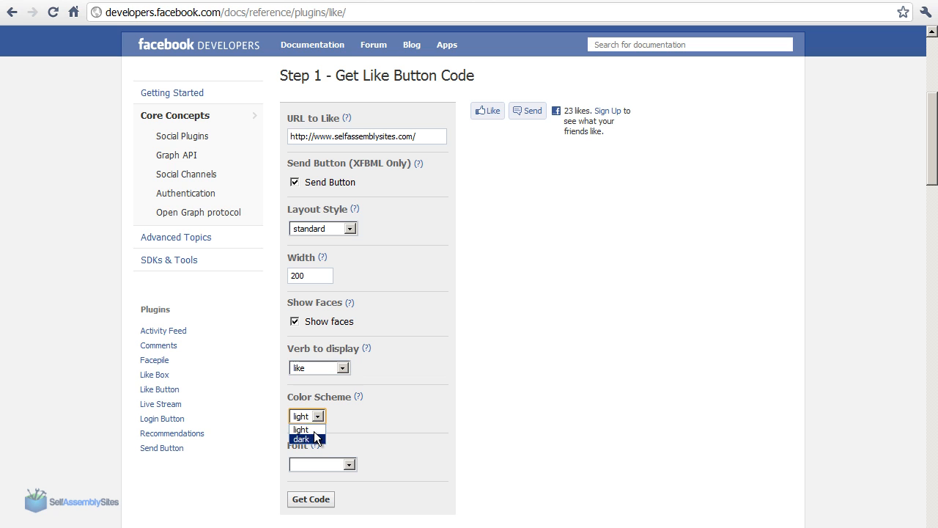
{"action": "left_click", "coordinate": [302, 439]}
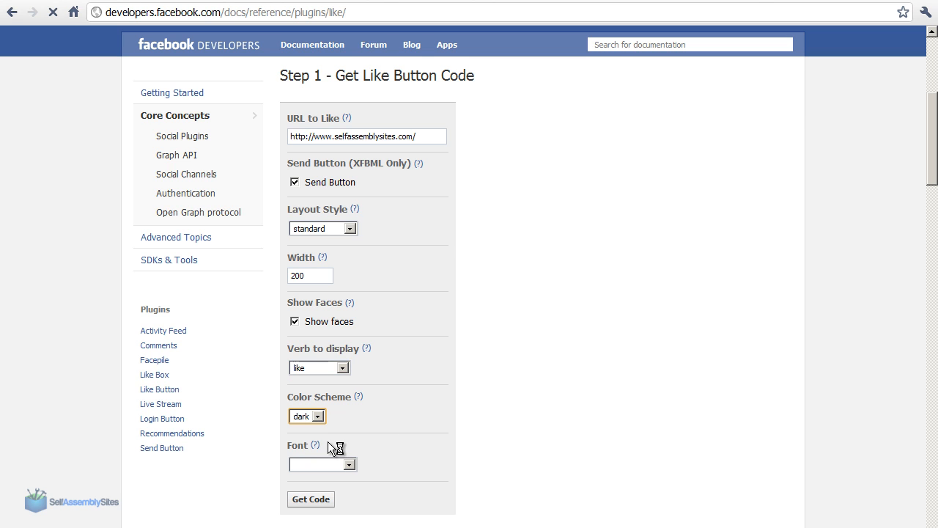
{"action": "left_click", "coordinate": [303, 422]}
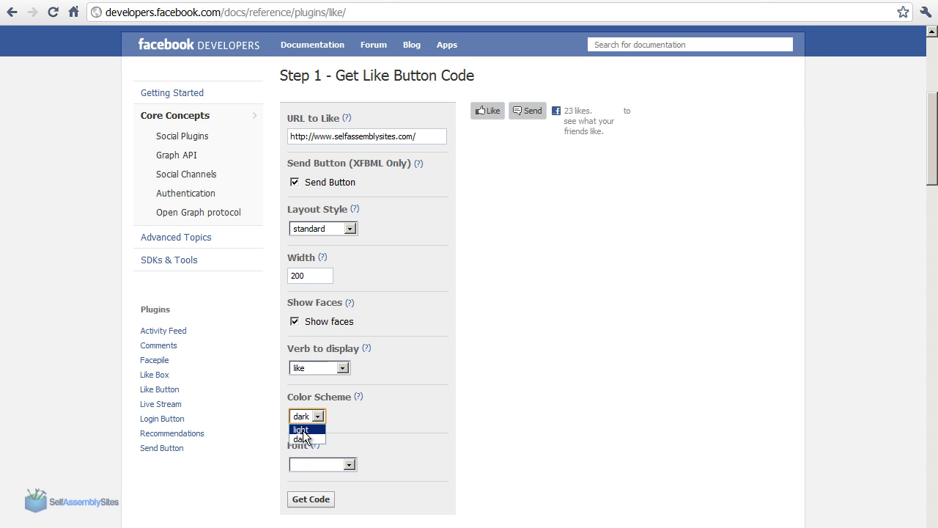
{"action": "left_click", "coordinate": [302, 427]}
{"action": "left_click", "coordinate": [352, 465]}
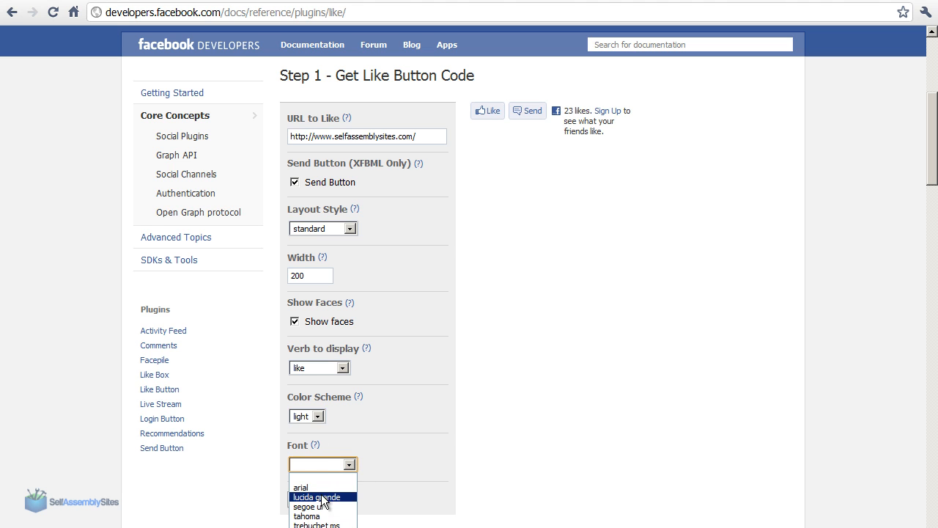
{"action": "left_click", "coordinate": [412, 465]}
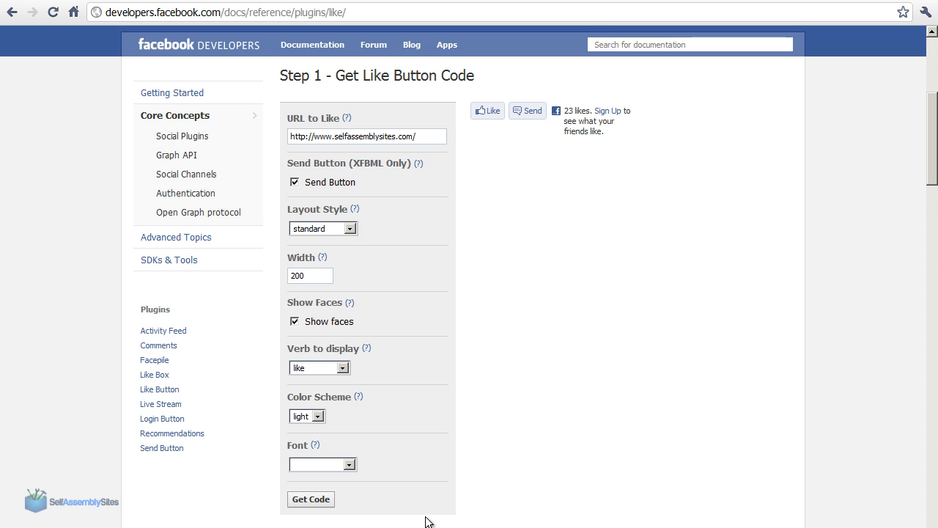
Generate the Like Button plugin code and copy all of the XFBML code
{"action": "left_click", "coordinate": [312, 499]}
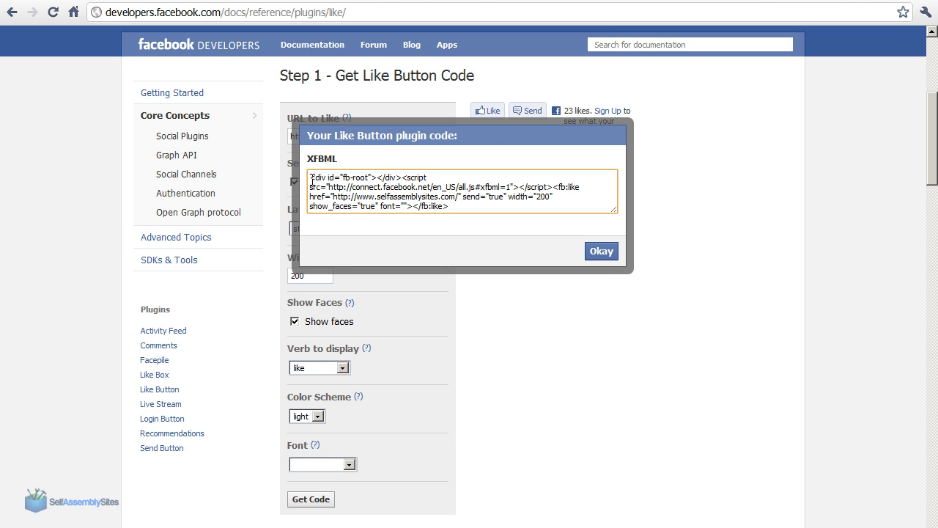
{"action": "left_click_drag", "start_coordinate": [310, 176], "coordinate": [483, 208]}
{"action": "right_click", "coordinate": [377, 186]}
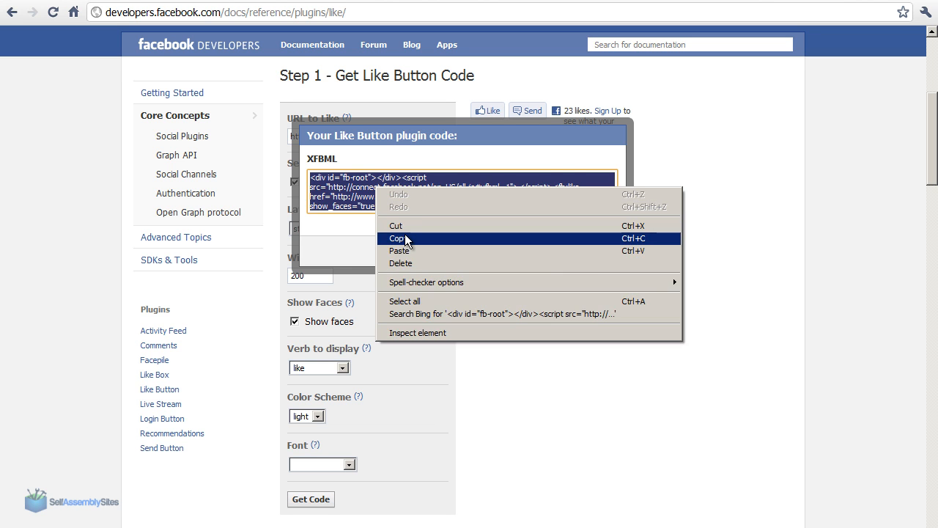
{"action": "left_click", "coordinate": [440, 239]}
{"action": "left_click", "coordinate": [600, 252]}
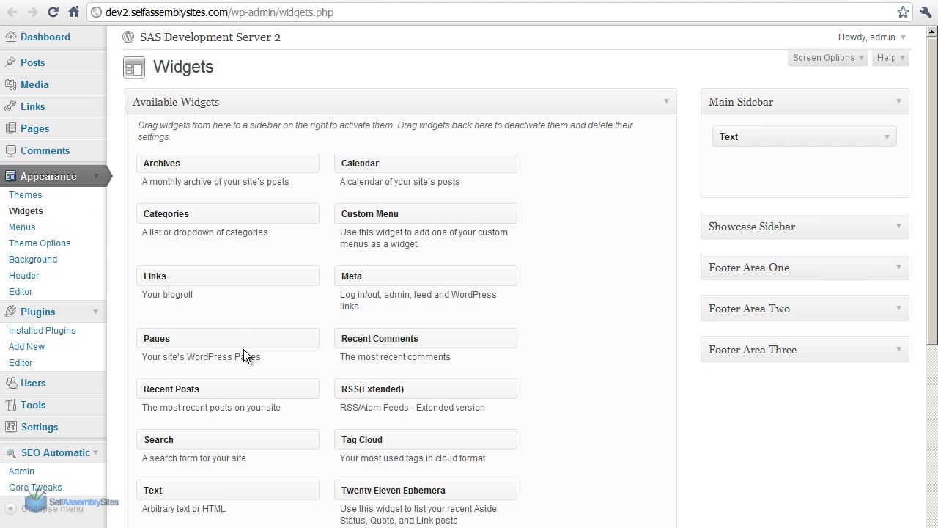
In the WordPress Widgets page, add a Text widget to the Main Sidebar below the existing one and paste the copied code into it
{"action": "left_click_drag", "start_coordinate": [159, 496], "coordinate": [749, 173]}
{"action": "left_click", "coordinate": [647, 259]}
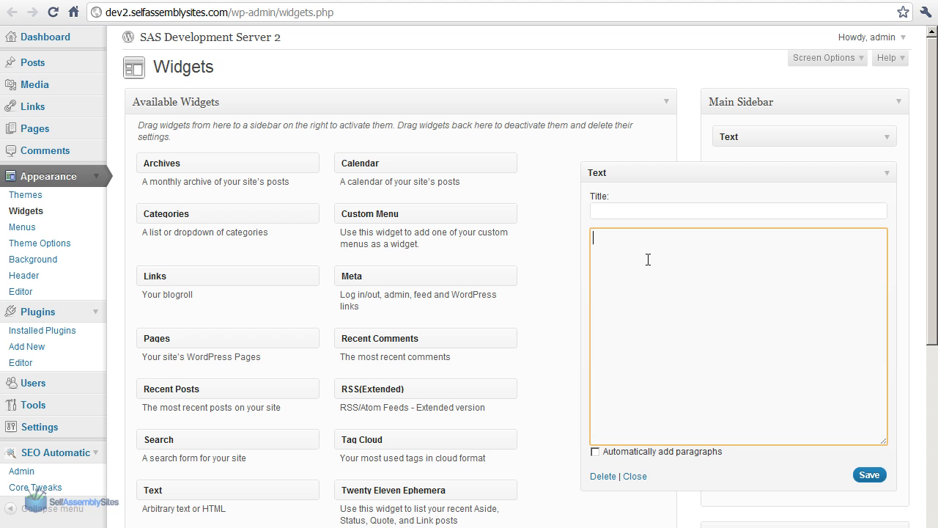
{"action": "right_click", "coordinate": [682, 269]}
{"action": "left_click", "coordinate": [706, 334]}
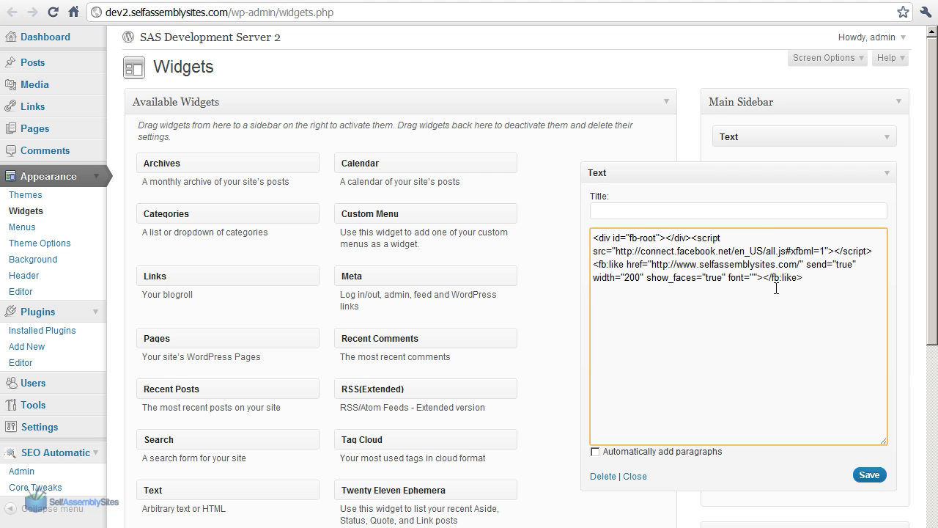
Title the text widget "New Facebook Like" and save it
{"action": "left_click", "coordinate": [645, 211]}
{"action": "type", "text": "New Fa"}
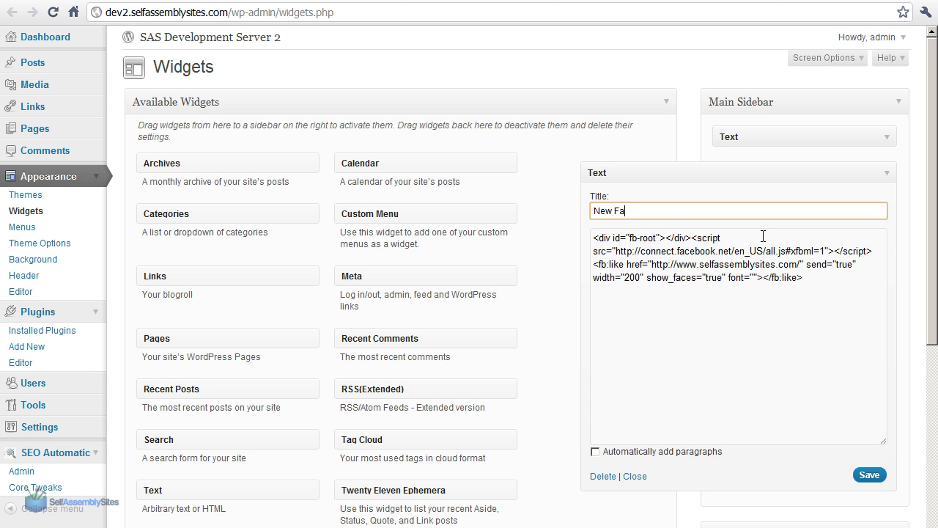
{"action": "type", "text": "cebook Like"}
{"action": "left_click", "coordinate": [869, 475]}
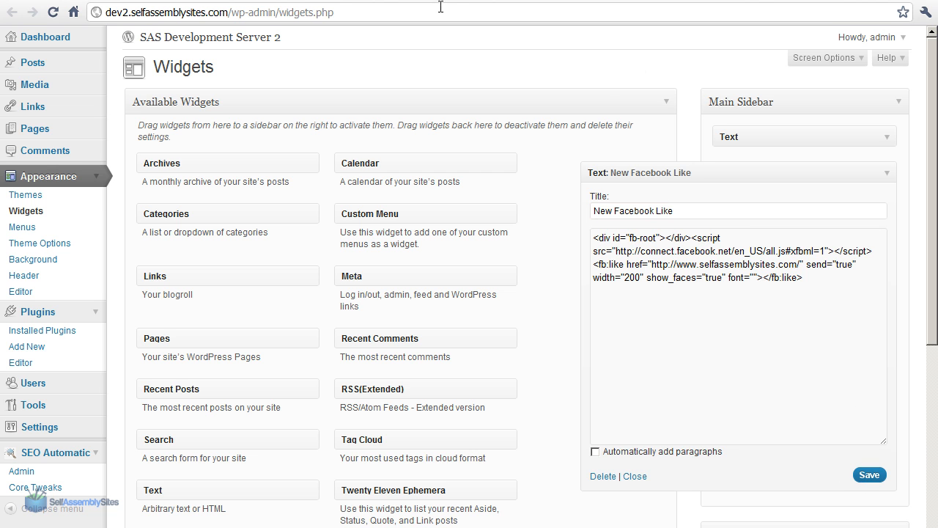
Switch to the site's home page and reload it to check the sidebar widget
{"action": "left_click", "coordinate": [322, 0]}
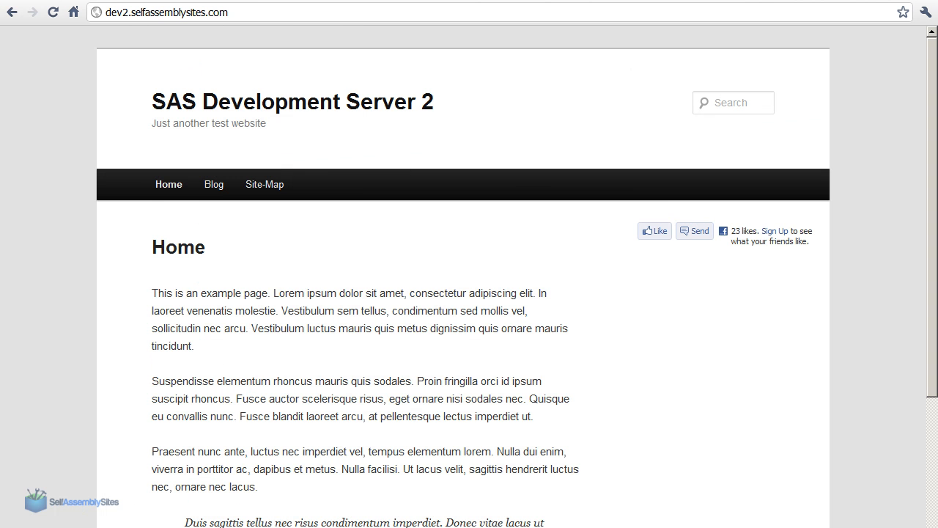
{"action": "left_click", "coordinate": [53, 12]}
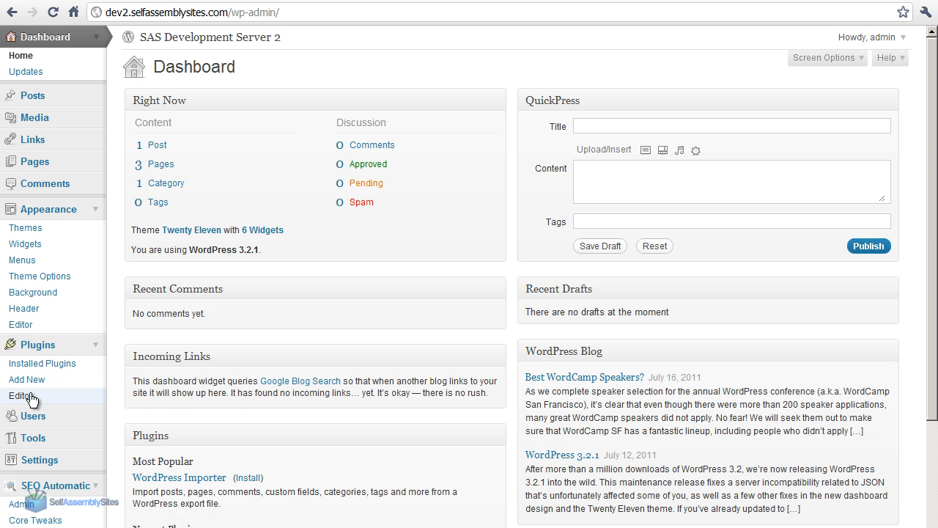
In the WordPress admin, browse the installable plugins with the Facebook tag
{"action": "left_click", "coordinate": [29, 384]}
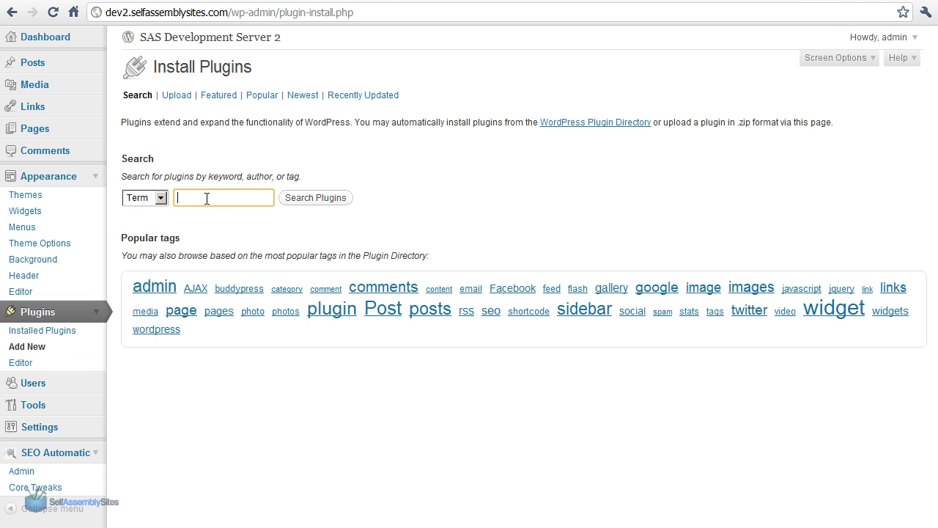
{"action": "left_click", "coordinate": [505, 291]}
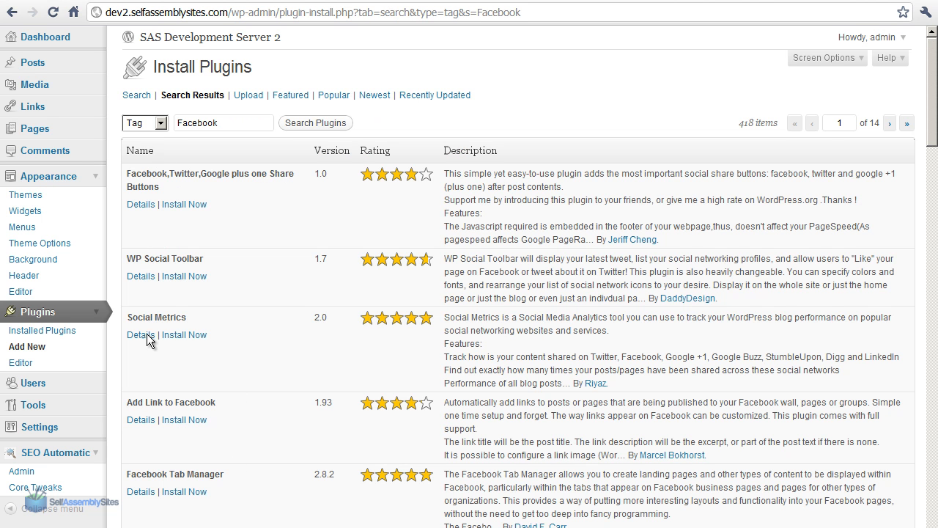
{"action": "mouse_move", "coordinate": [930, 77]}
{"action": "left_mouse_down"}
{"action": "mouse_move", "coordinate": [930, 289]}
{"action": "mouse_move", "coordinate": [921, 64]}
{"action": "left_mouse_up"}
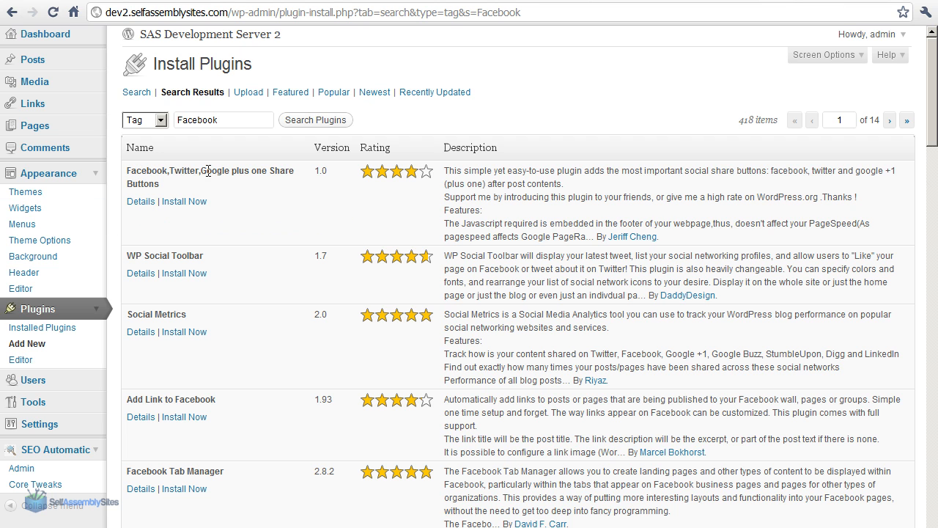
Open the details of the Facebook,Twitter,Google plus one Share Buttons plugin and view its compatibility information and screenshots
{"action": "left_click", "coordinate": [140, 201]}
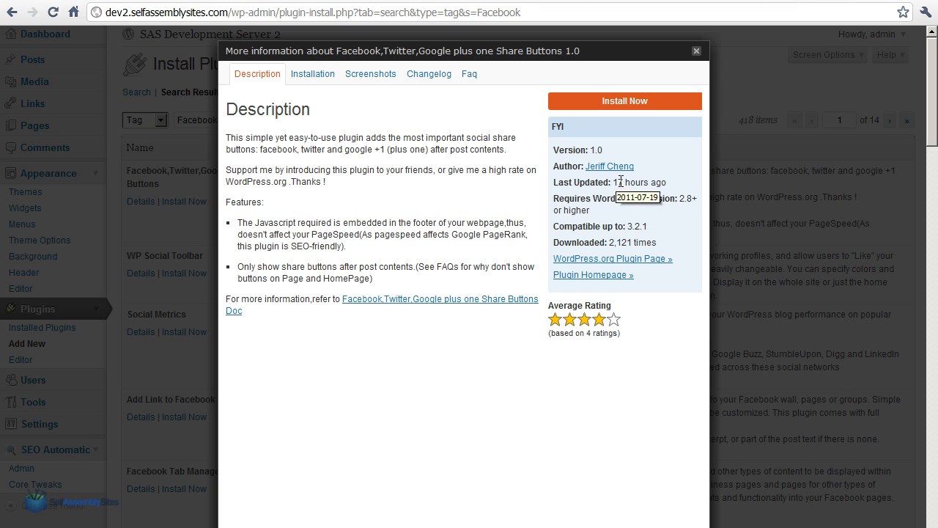
{"action": "left_click_drag", "start_coordinate": [651, 228], "coordinate": [616, 220]}
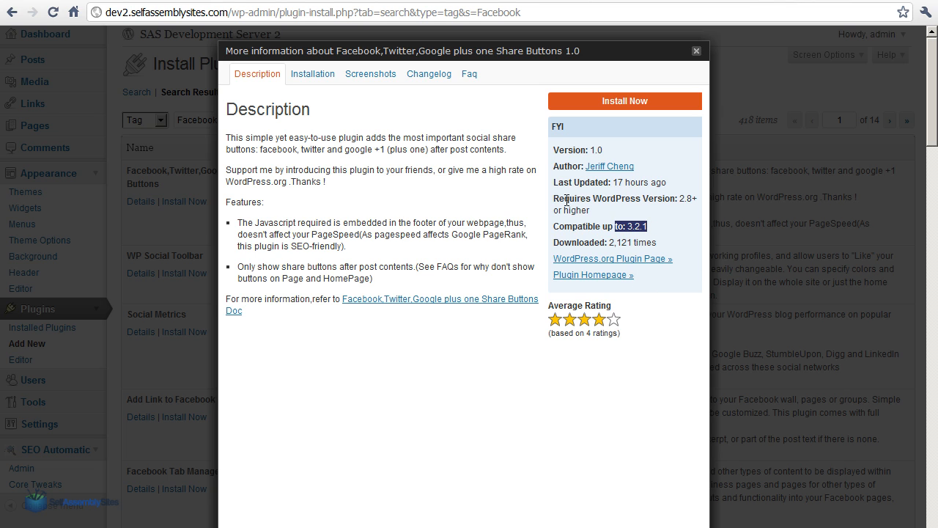
{"action": "left_click", "coordinate": [371, 75]}
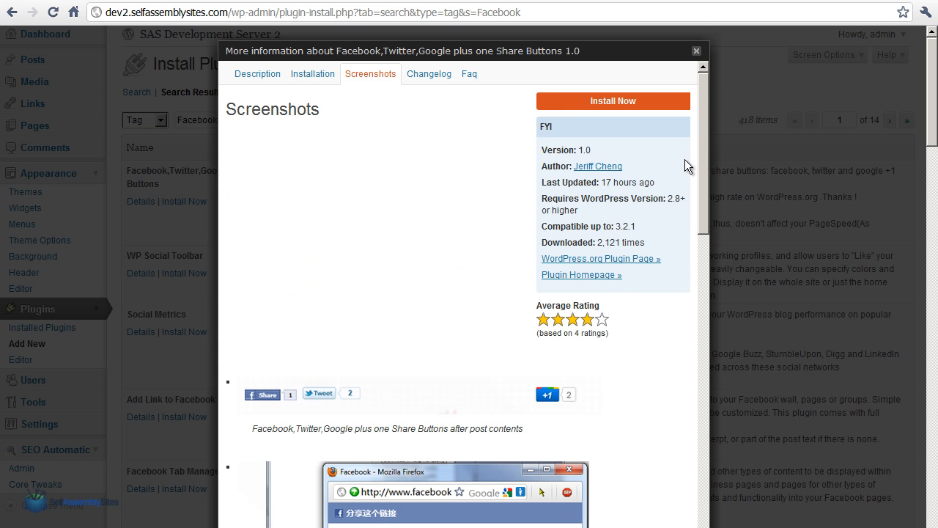
Examine the plugin's screenshots of the Facebook, Twitter and Google plus one share pop-up windows
{"action": "left_click_drag", "start_coordinate": [697, 137], "coordinate": [706, 273]}
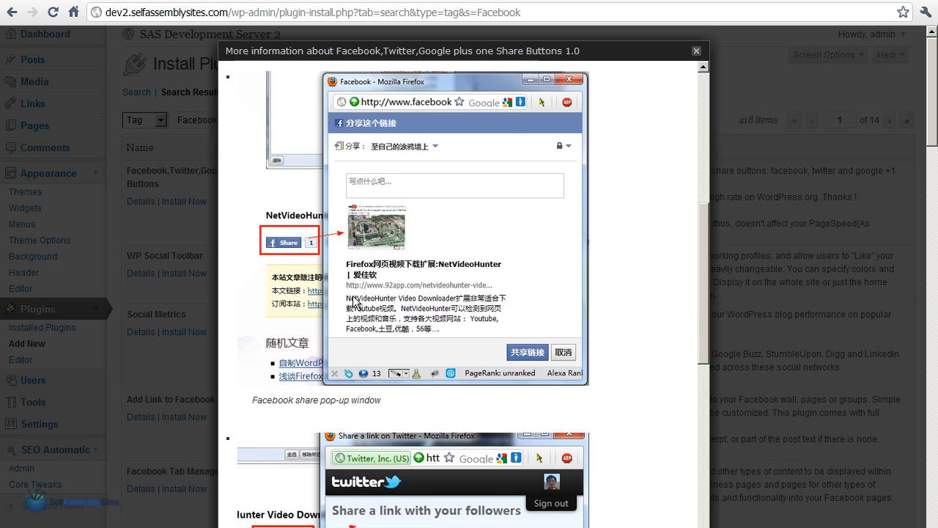
{"action": "left_click_drag", "start_coordinate": [705, 255], "coordinate": [710, 344]}
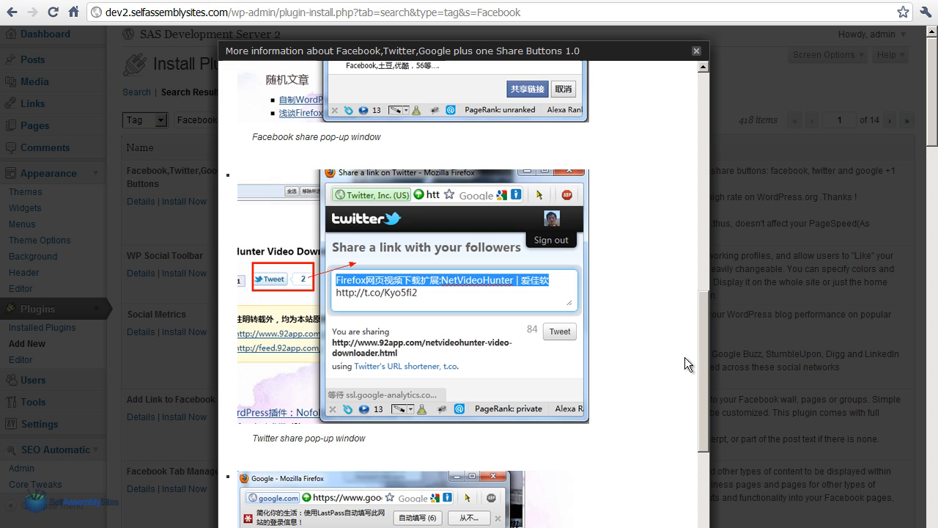
{"action": "left_click_drag", "start_coordinate": [705, 350], "coordinate": [696, 458]}
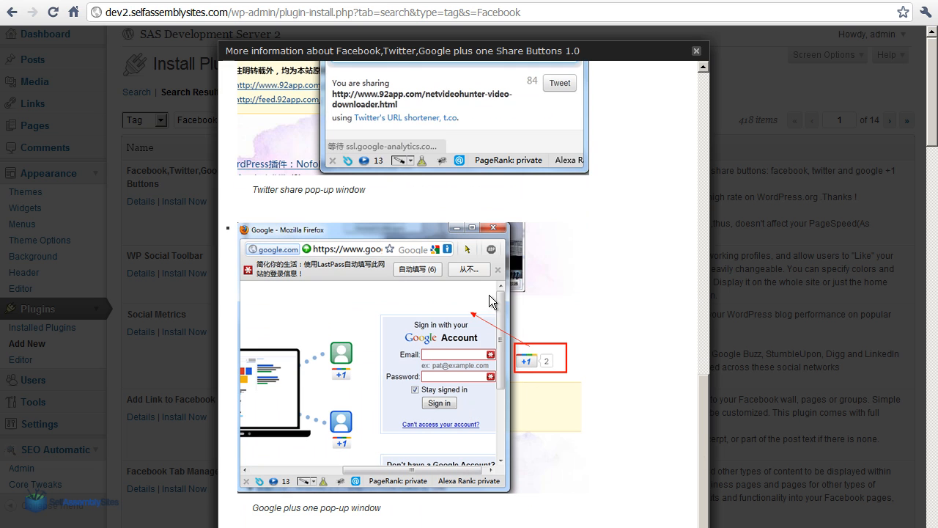
{"action": "left_click_drag", "start_coordinate": [706, 401], "coordinate": [703, 397]}
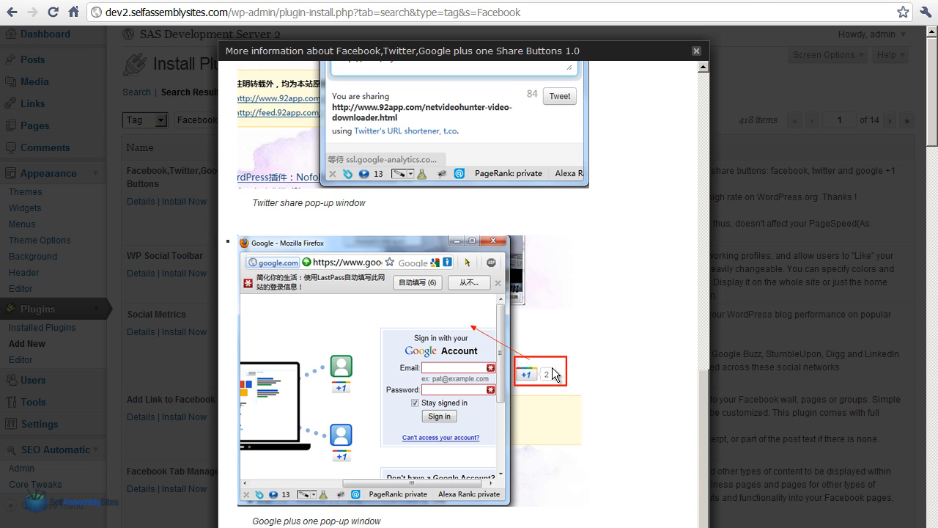
{"action": "left_click_drag", "start_coordinate": [702, 391], "coordinate": [698, 332]}
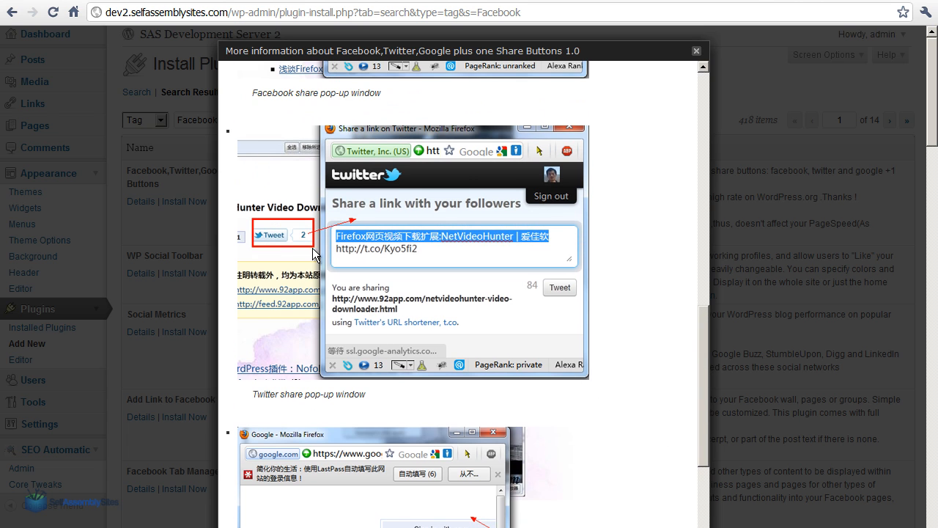
Install and activate the Facebook,Twitter,Google plus one Share Buttons plugin
{"action": "left_click_drag", "start_coordinate": [702, 368], "coordinate": [709, 76]}
{"action": "left_click", "coordinate": [597, 107]}
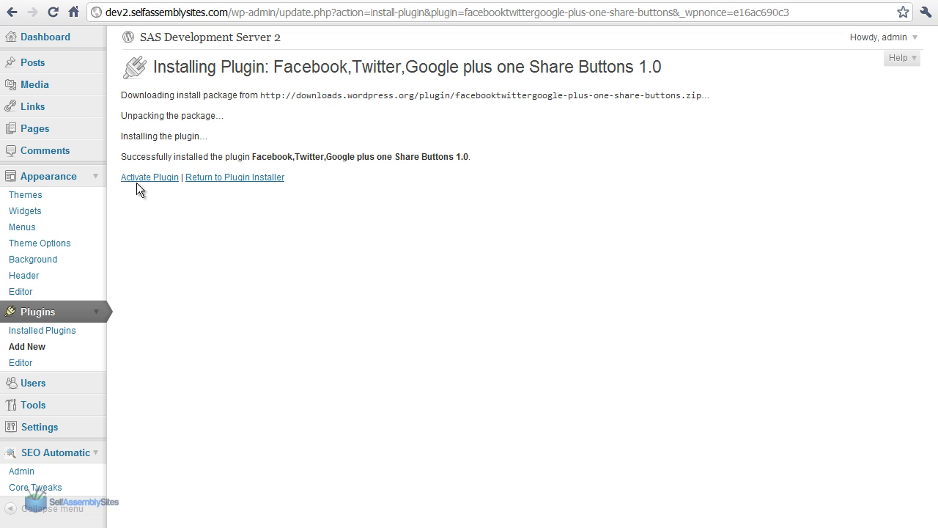
{"action": "left_click", "coordinate": [156, 178]}
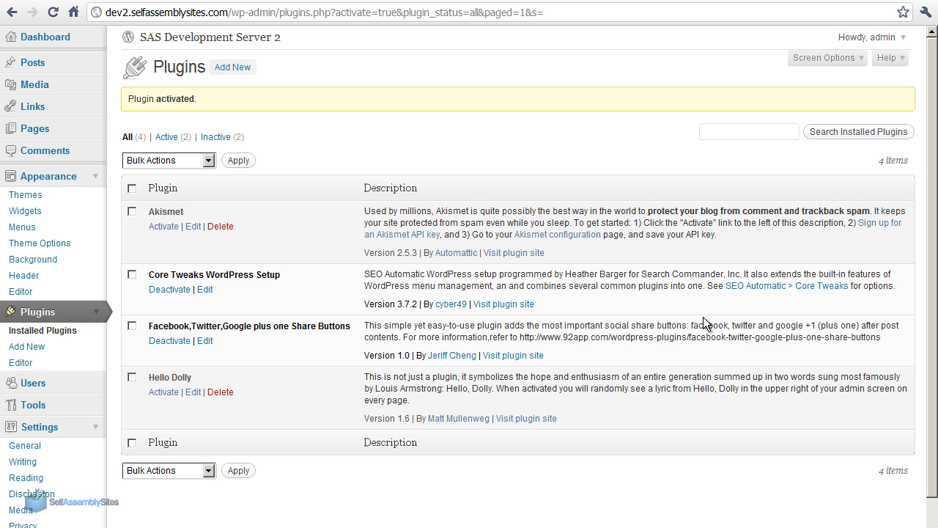
Open Test Blog Post from the live site's blog page and check the end of the post for share buttons
{"action": "left_click", "coordinate": [239, 1]}
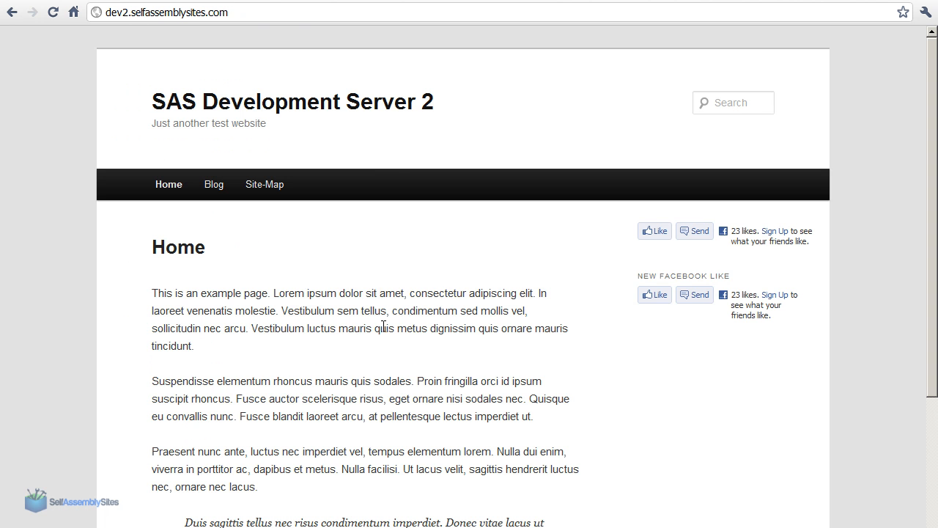
{"action": "left_click", "coordinate": [213, 189]}
{"action": "left_click_drag", "start_coordinate": [934, 139], "coordinate": [931, 213]}
{"action": "left_click", "coordinate": [195, 154]}
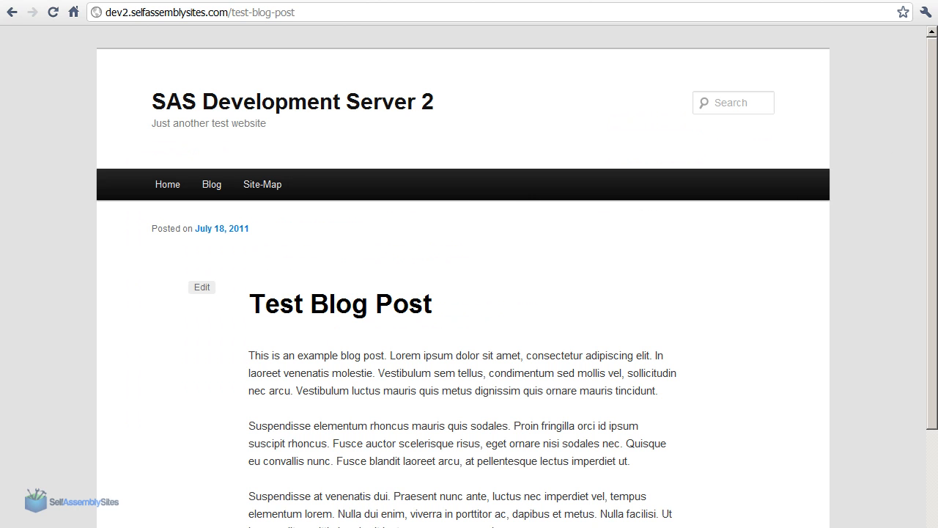
{"action": "scroll", "coordinate": [792, 330], "scroll_direction": "down", "scroll_amount": 3}
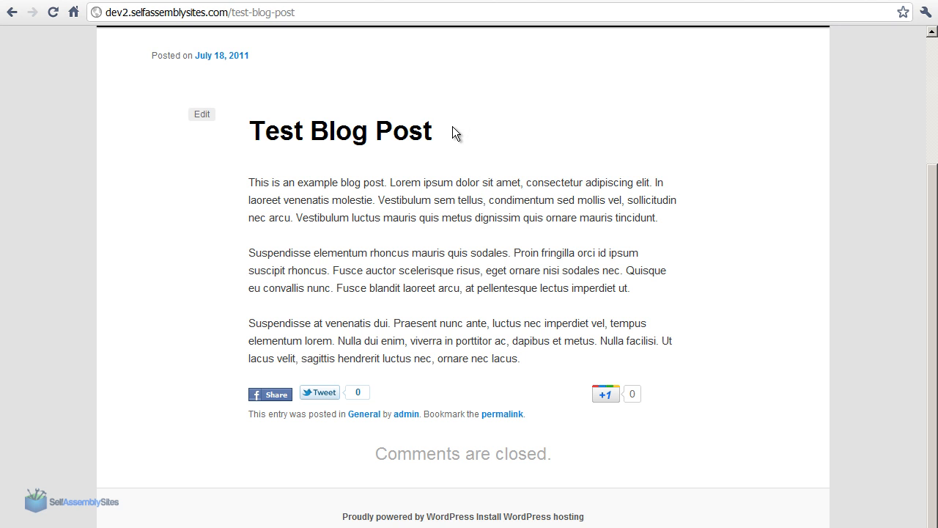
Compare the blog listing with the single Test Blog Post page and look over the post's content and sharing area
{"action": "left_click", "coordinate": [11, 12]}
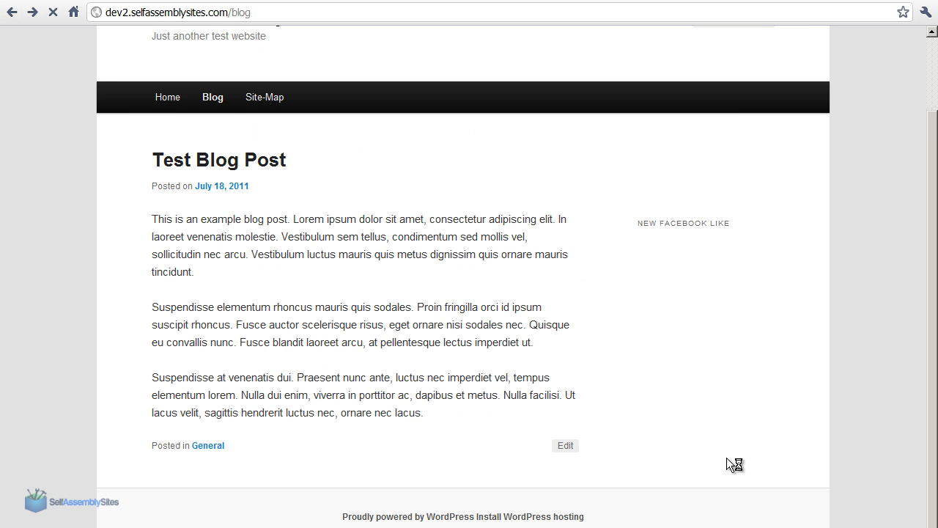
{"action": "left_click", "coordinate": [32, 12]}
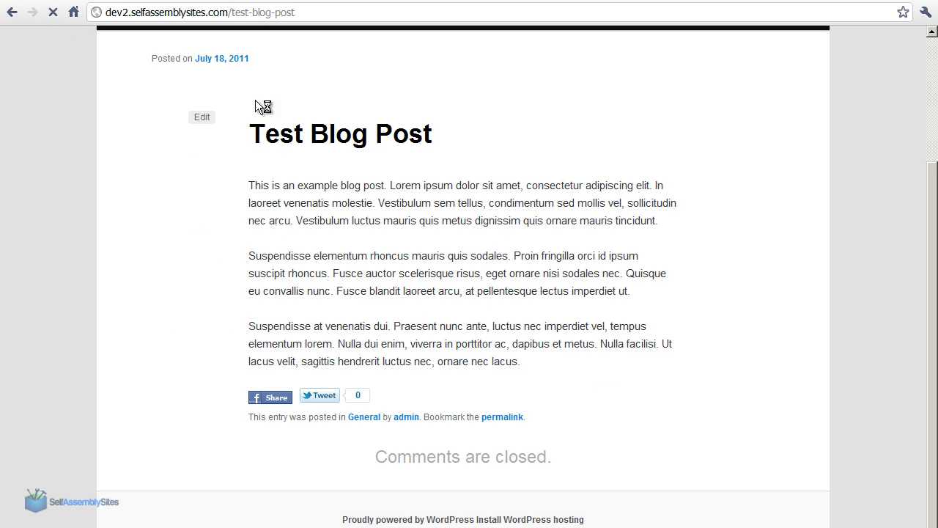
{"action": "left_click_drag", "start_coordinate": [488, 177], "coordinate": [540, 345]}
{"action": "left_click", "coordinate": [540, 353]}
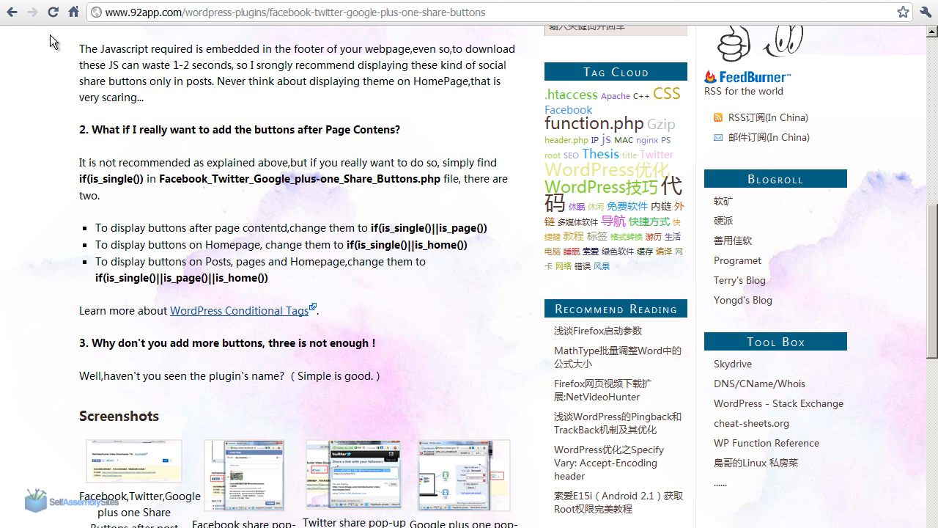
Return to the installed plugins in the WordPress admin and deactivate the Facebook,Twitter,Google plus one Share Buttons plugin
{"action": "left_click", "coordinate": [11, 11]}
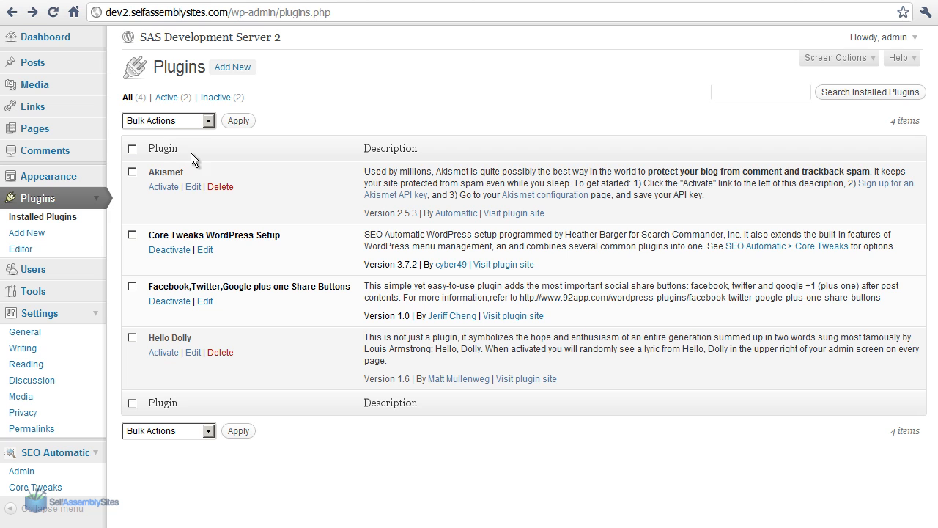
{"action": "left_click", "coordinate": [183, 301]}
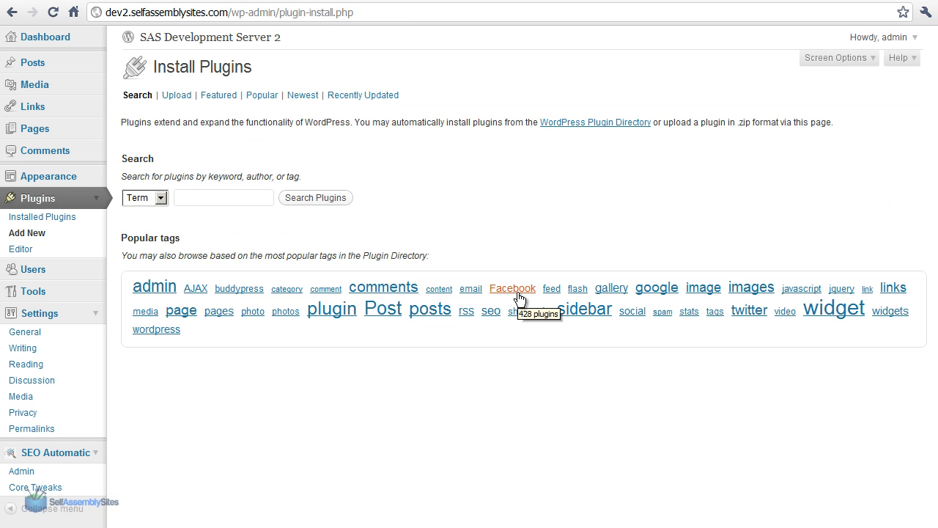
Reopen the installable plugins with the Facebook tag and look through them for another Like button plugin
{"action": "left_click", "coordinate": [518, 294]}
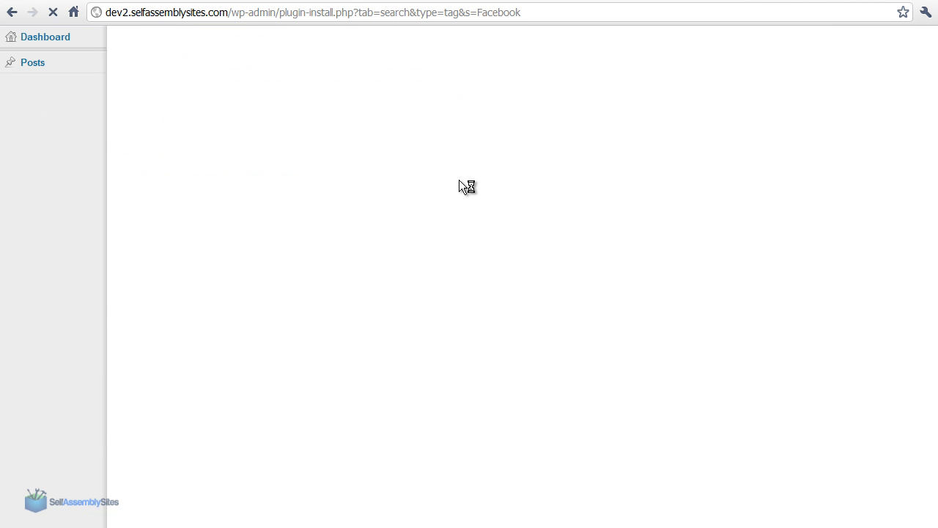
{"action": "scroll", "coordinate": [292, 314], "scroll_direction": "down", "scroll_amount": 3}
{"action": "scroll", "coordinate": [284, 305], "scroll_direction": "down", "scroll_amount": 3}
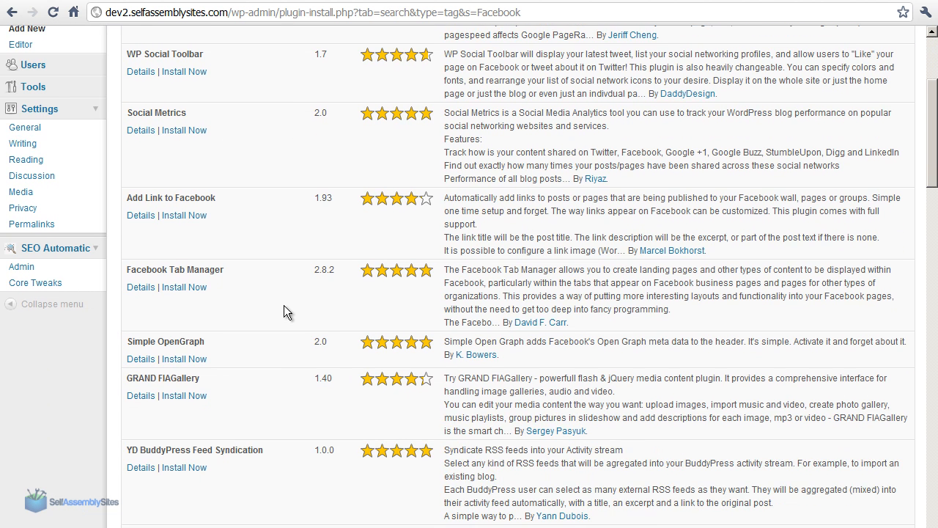
{"action": "scroll", "coordinate": [282, 304], "scroll_direction": "down", "scroll_amount": 2}
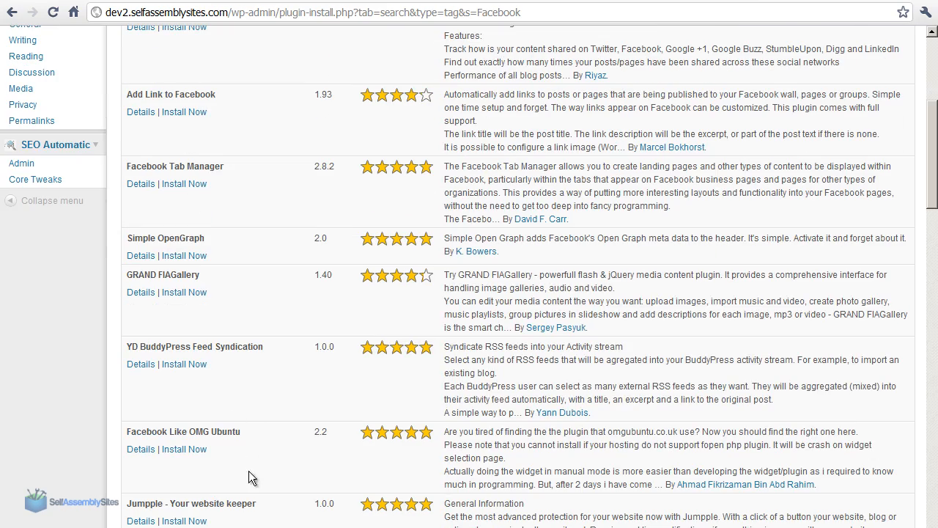
{"action": "scroll", "coordinate": [204, 290], "scroll_direction": "down", "scroll_amount": 5}
{"action": "scroll", "coordinate": [237, 333], "scroll_direction": "down", "scroll_amount": 5}
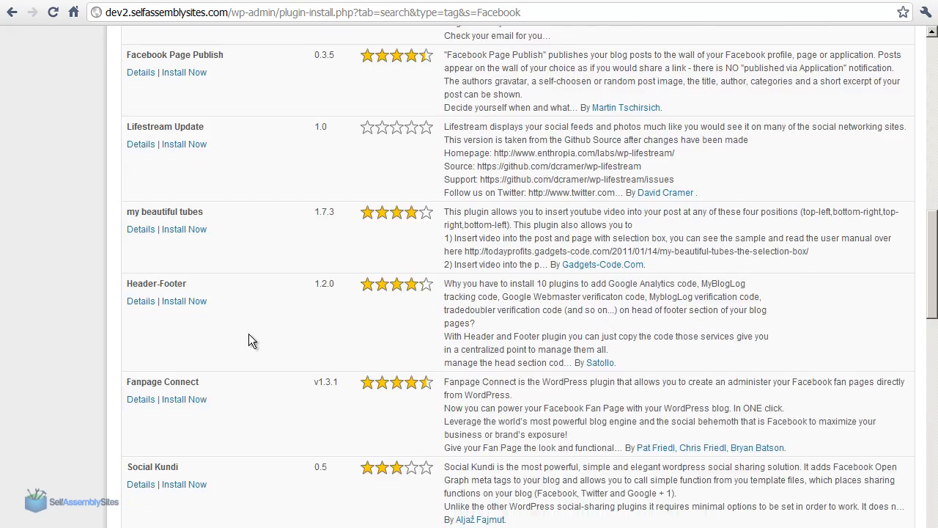
{"action": "scroll", "coordinate": [249, 333], "scroll_direction": "down", "scroll_amount": 2}
{"action": "scroll", "coordinate": [248, 333], "scroll_direction": "down", "scroll_amount": 8}
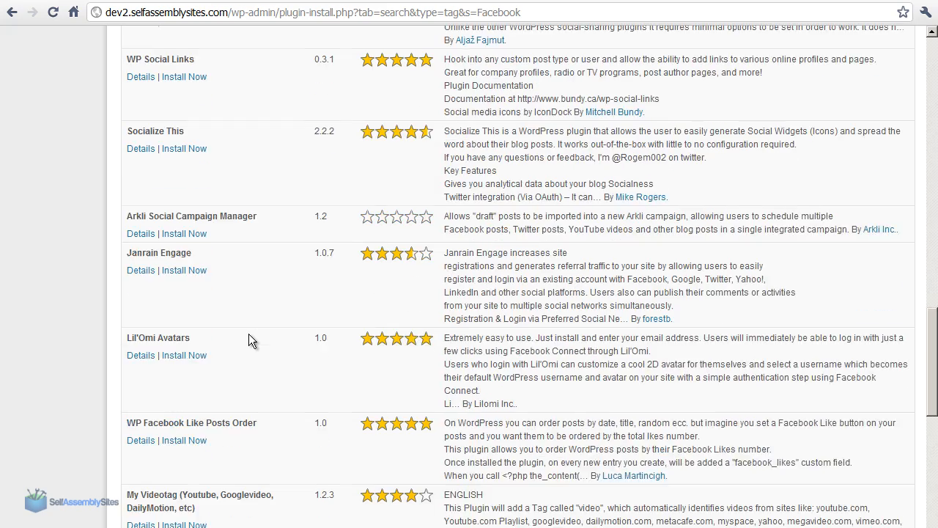
Search the installable plugins by the tag "Facebook like" and look through the results
{"action": "left_click_drag", "start_coordinate": [933, 480], "coordinate": [920, 75]}
{"action": "left_click", "coordinate": [233, 126]}
{"action": "type", "text": "like"}
{"action": "left_click", "coordinate": [321, 126]}
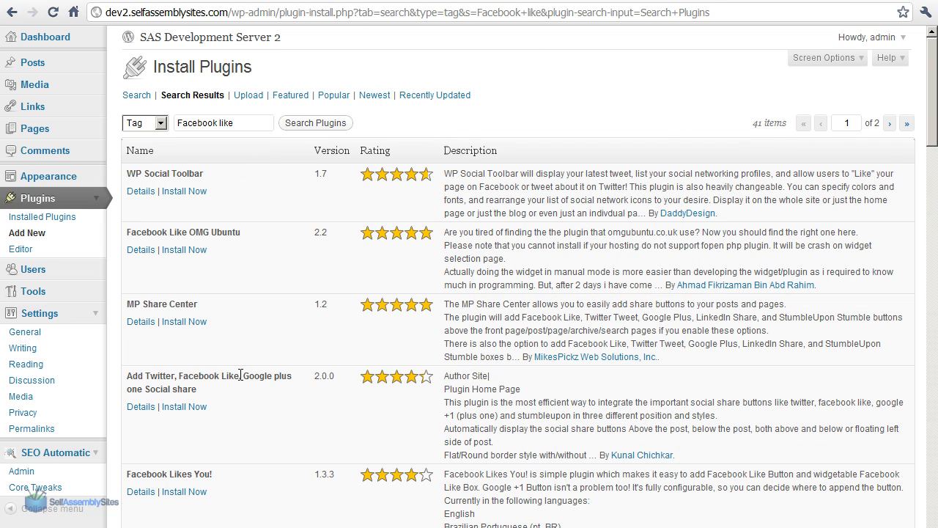
{"action": "scroll", "coordinate": [348, 240], "scroll_direction": "down", "scroll_amount": 3}
{"action": "scroll", "coordinate": [262, 255], "scroll_direction": "down", "scroll_amount": 13}
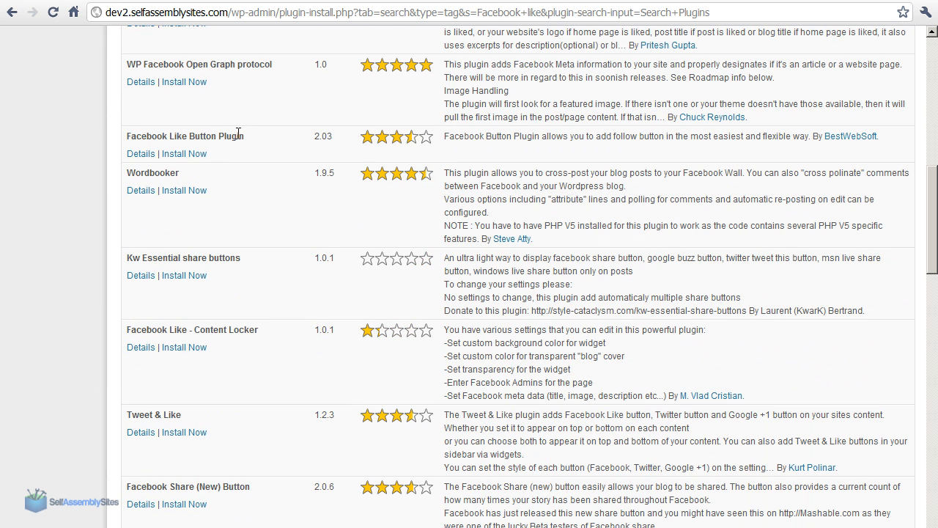
Open the details of the Facebook Like Button Plugin and check its download count and WordPress compatibility
{"action": "left_click", "coordinate": [141, 154]}
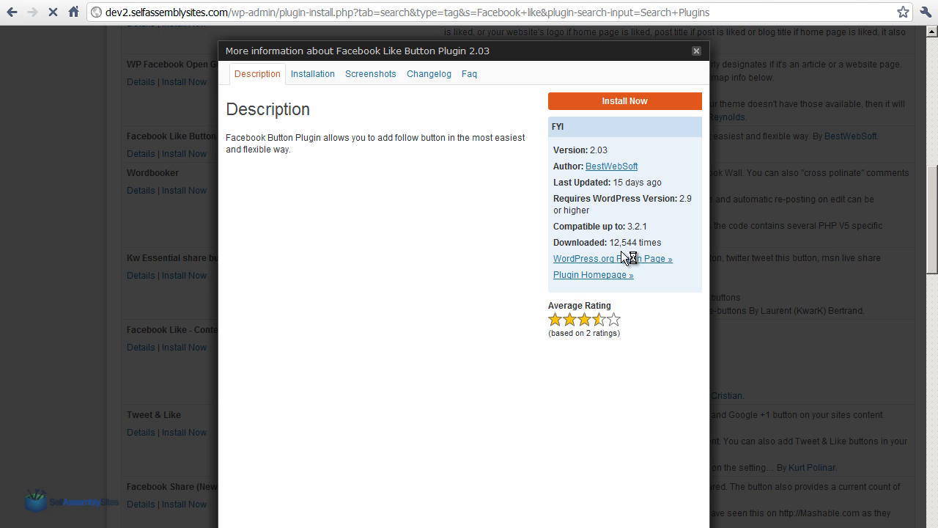
{"action": "left_click_drag", "start_coordinate": [610, 242], "coordinate": [627, 243]}
{"action": "left_click", "coordinate": [635, 237]}
{"action": "left_click_drag", "start_coordinate": [651, 227], "coordinate": [608, 229]}
{"action": "left_click", "coordinate": [645, 240]}
Examine the Facebook Like Button Plugin's screenshots of its options page and the button placements in posts
{"action": "left_click", "coordinate": [350, 75]}
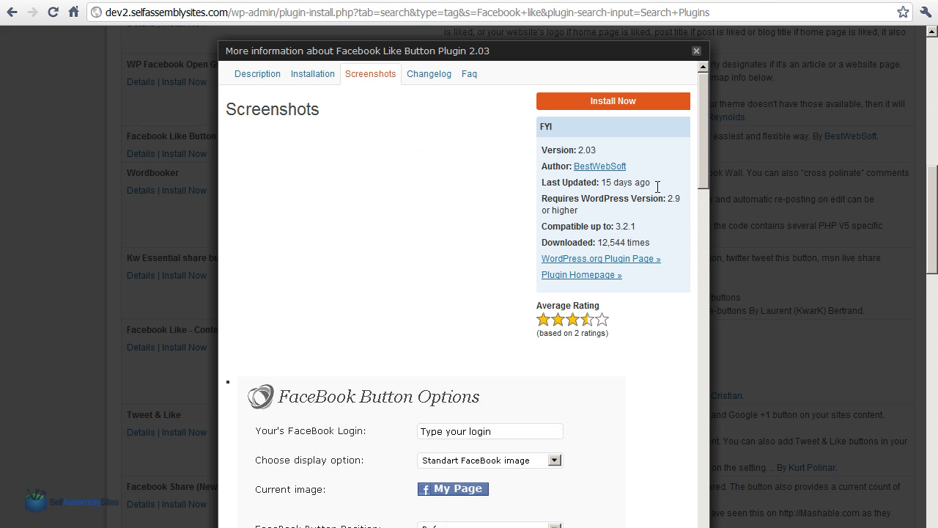
{"action": "left_click_drag", "start_coordinate": [704, 147], "coordinate": [691, 202]}
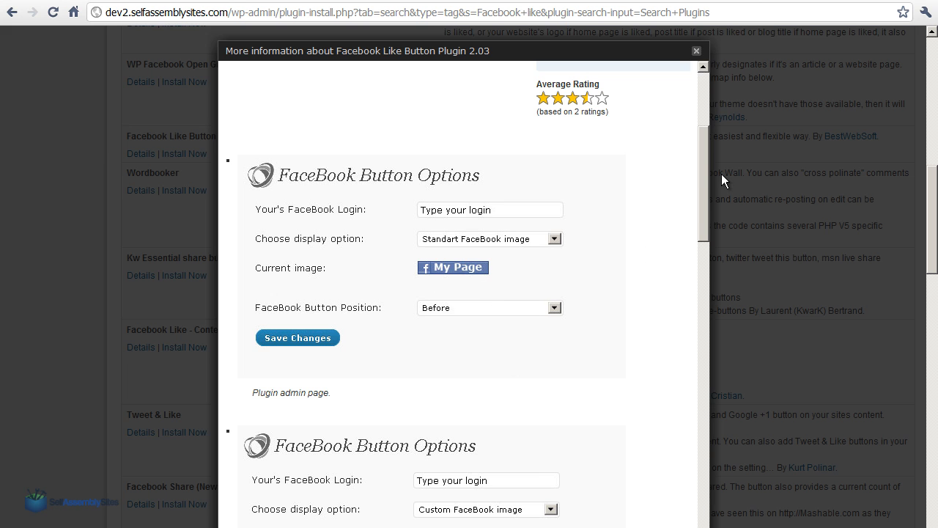
{"action": "scroll", "coordinate": [632, 345], "scroll_direction": "down", "scroll_amount": 7}
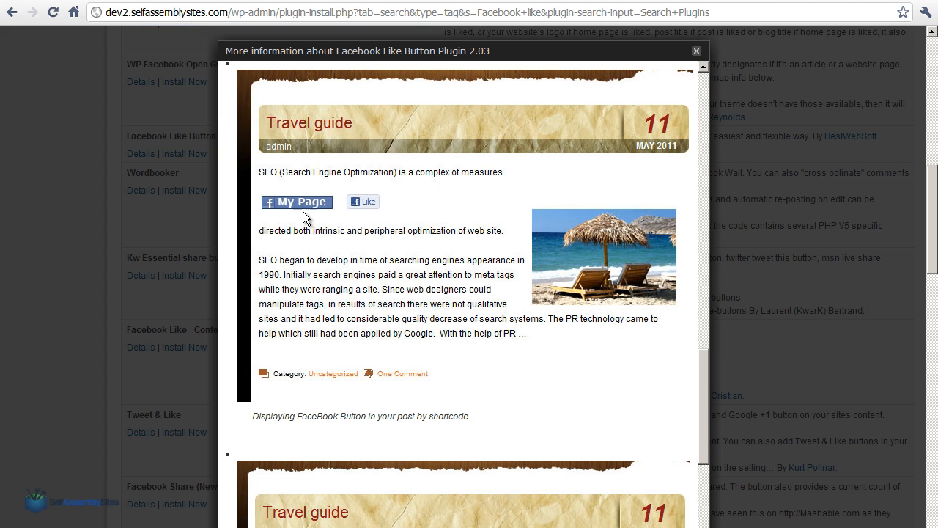
{"action": "scroll", "coordinate": [697, 311], "scroll_direction": "down", "scroll_amount": 4}
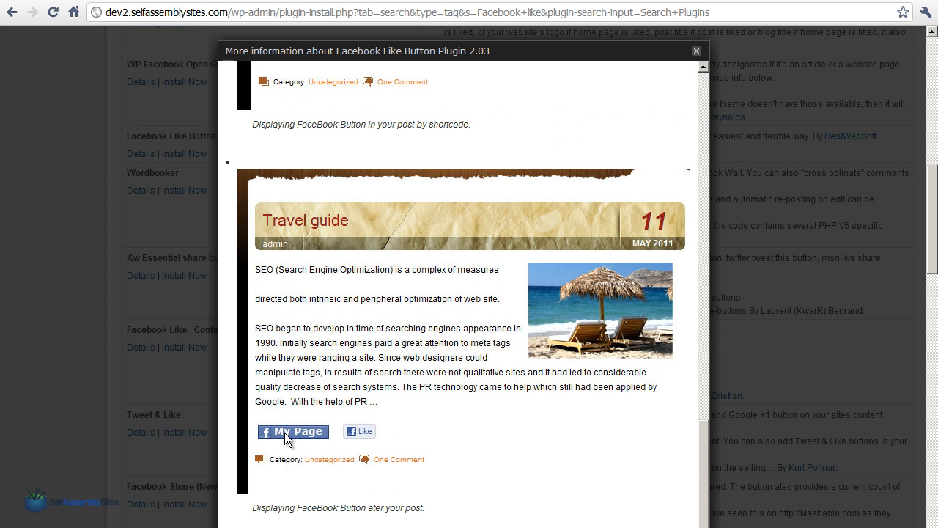
{"action": "scroll", "coordinate": [384, 227], "scroll_direction": "up", "scroll_amount": 4}
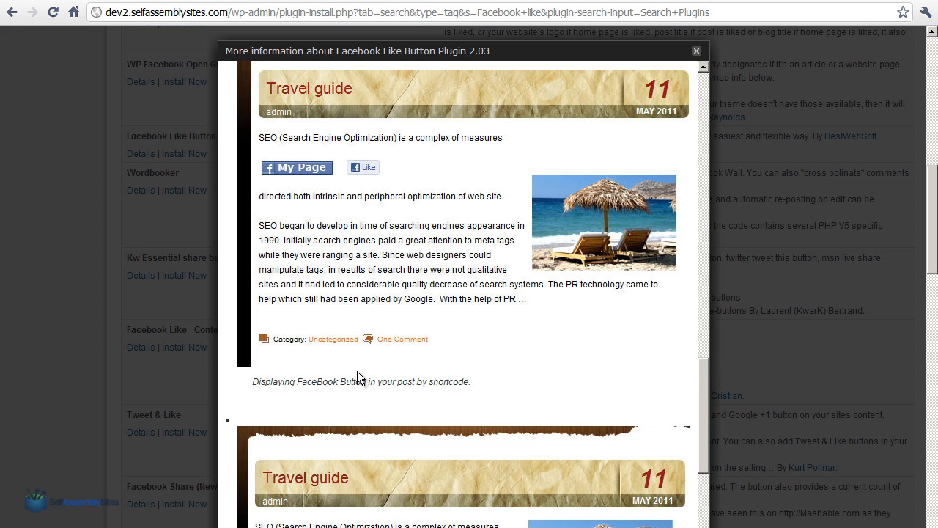
Install and activate the Facebook Like Button Plugin, and open its settings page
{"action": "left_click_drag", "start_coordinate": [700, 343], "coordinate": [702, 73]}
{"action": "left_click", "coordinate": [605, 102]}
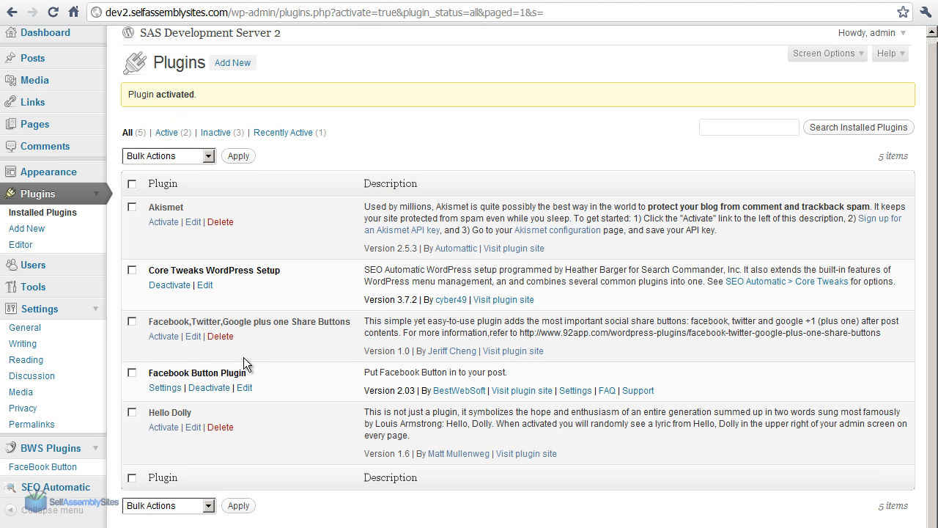
{"action": "left_click", "coordinate": [177, 391]}
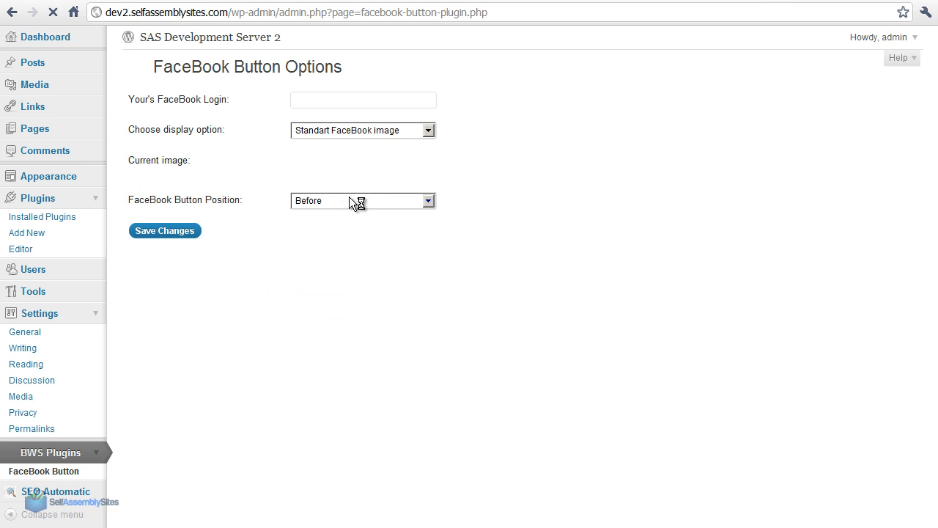
Try the Custom FaceBook image display option, and set it back to Standart FaceBook image
{"action": "left_click", "coordinate": [333, 106]}
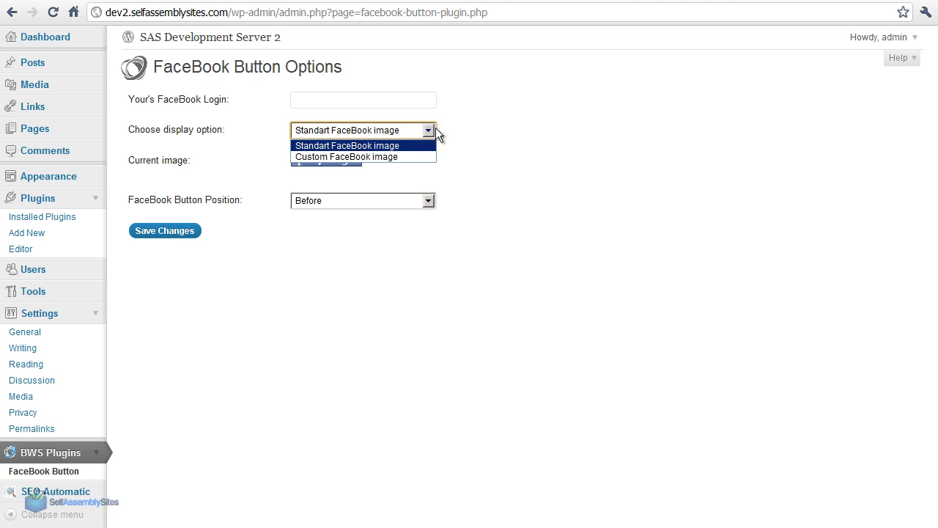
{"action": "left_click", "coordinate": [409, 146]}
{"action": "left_click", "coordinate": [358, 133]}
{"action": "left_click", "coordinate": [362, 155]}
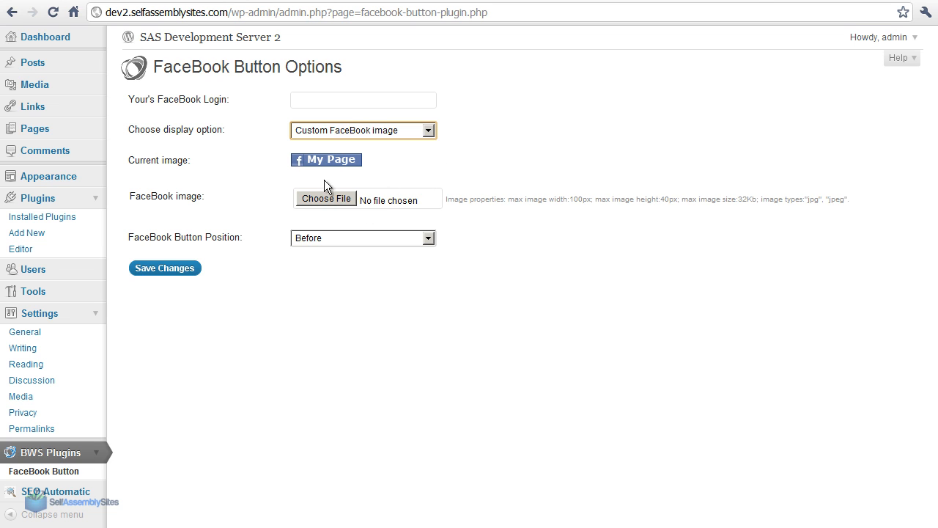
{"action": "left_click", "coordinate": [344, 130]}
{"action": "left_click", "coordinate": [343, 145]}
Set the FaceBook button position to Shortcode and select the [fb_button] shortcode in the hint text
{"action": "left_click", "coordinate": [323, 200]}
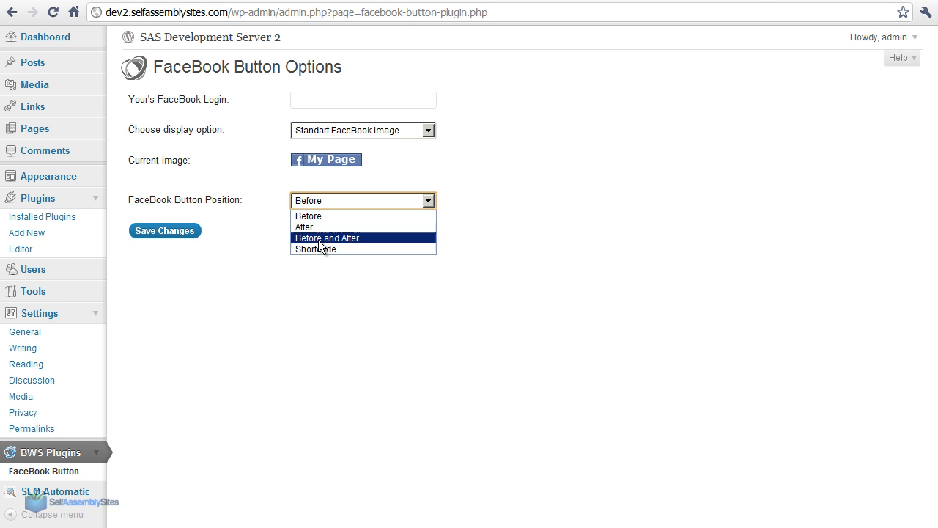
{"action": "left_click", "coordinate": [318, 250]}
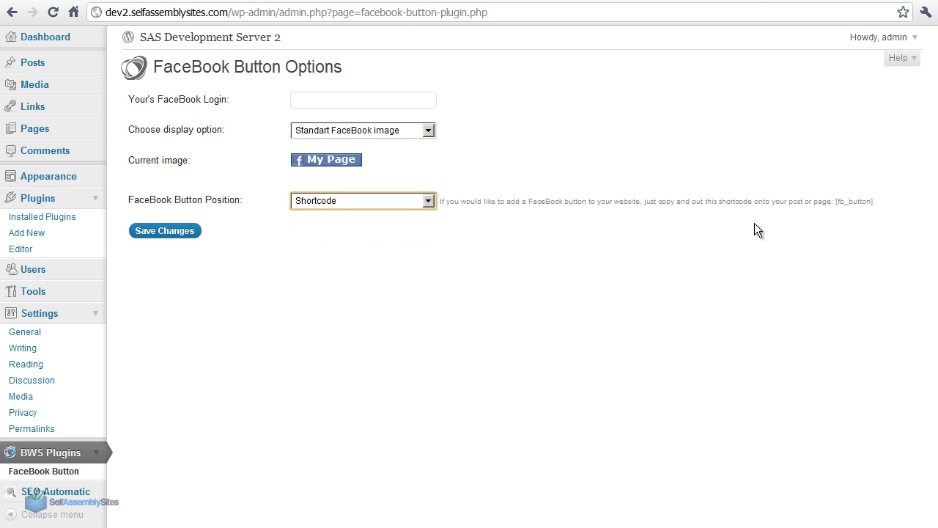
{"action": "left_click_drag", "start_coordinate": [875, 205], "coordinate": [834, 206]}
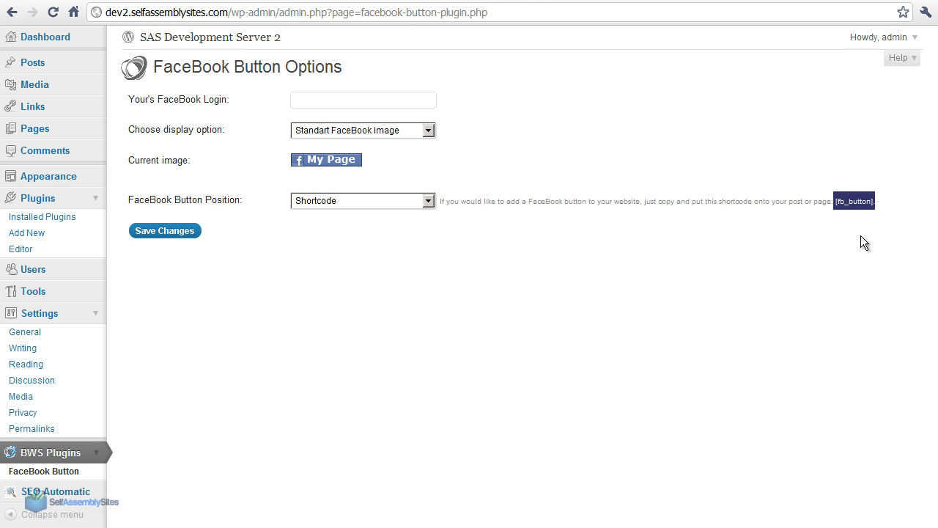
Set the FaceBook button position to Before and After and save the plugin options
{"action": "left_click", "coordinate": [539, 235]}
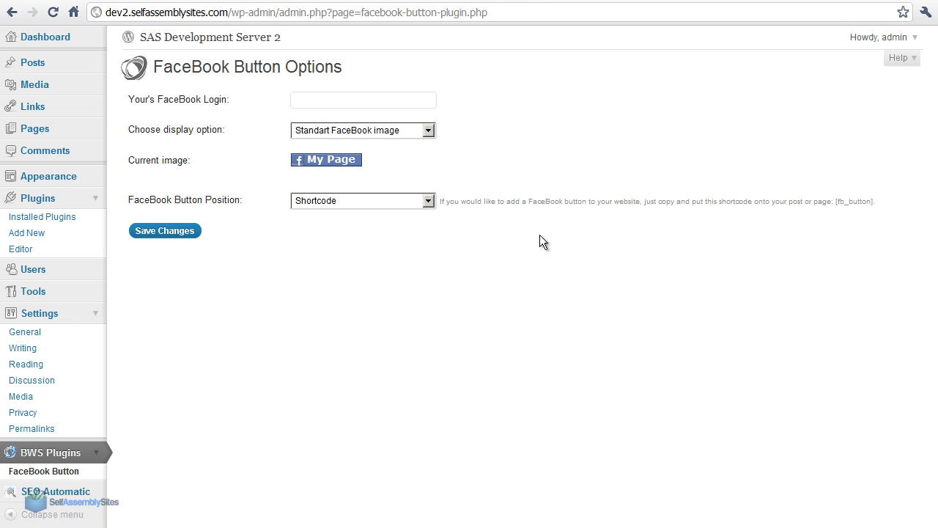
{"action": "left_click", "coordinate": [395, 201]}
{"action": "left_click", "coordinate": [326, 238]}
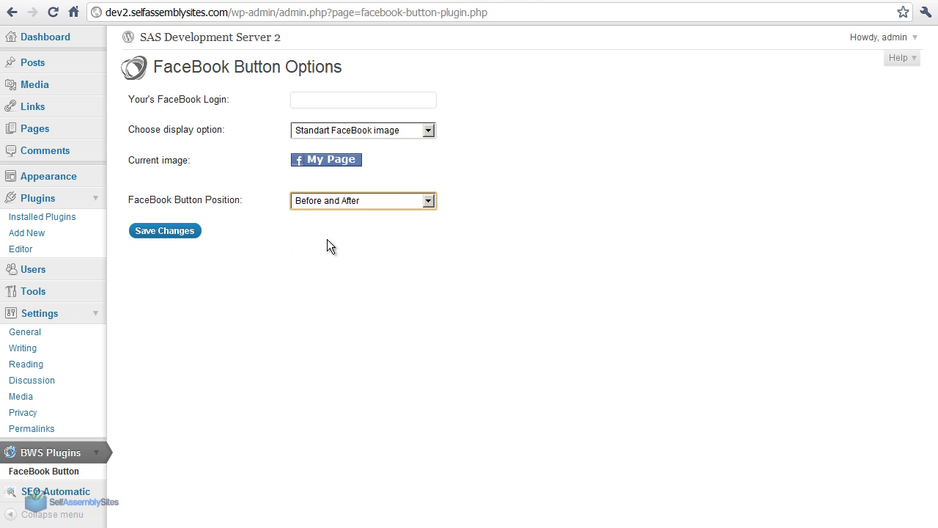
{"action": "left_click", "coordinate": [147, 233]}
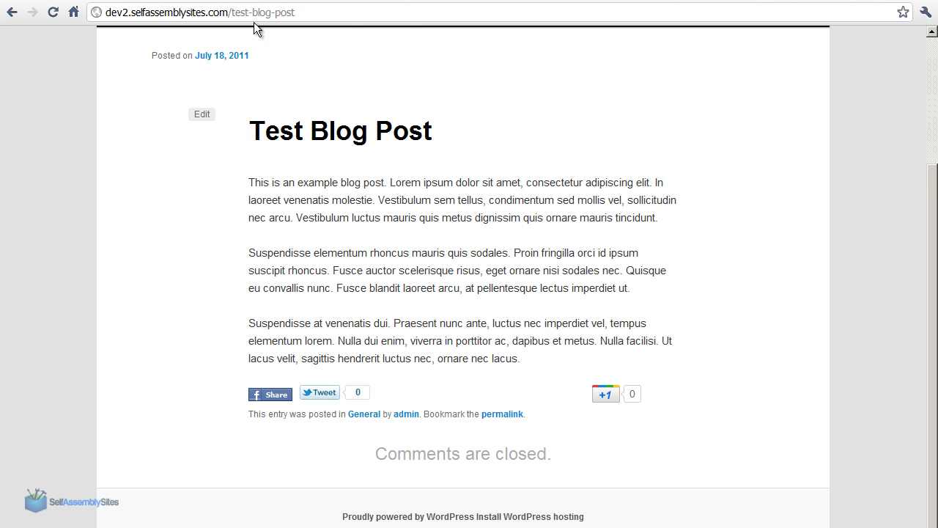
Reload the test blog post, try its Facebook Like button, and dismiss the Facebook login window
{"action": "left_click", "coordinate": [53, 12]}
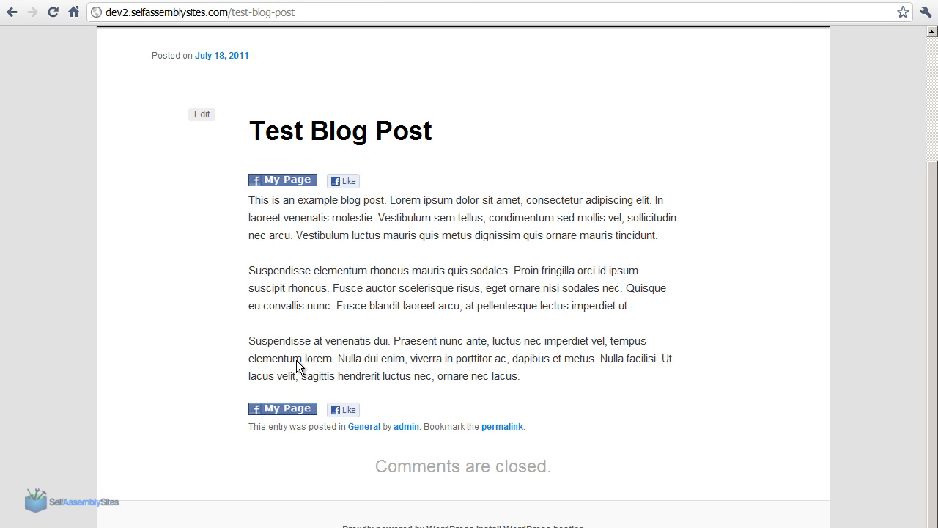
{"action": "left_click", "coordinate": [341, 185]}
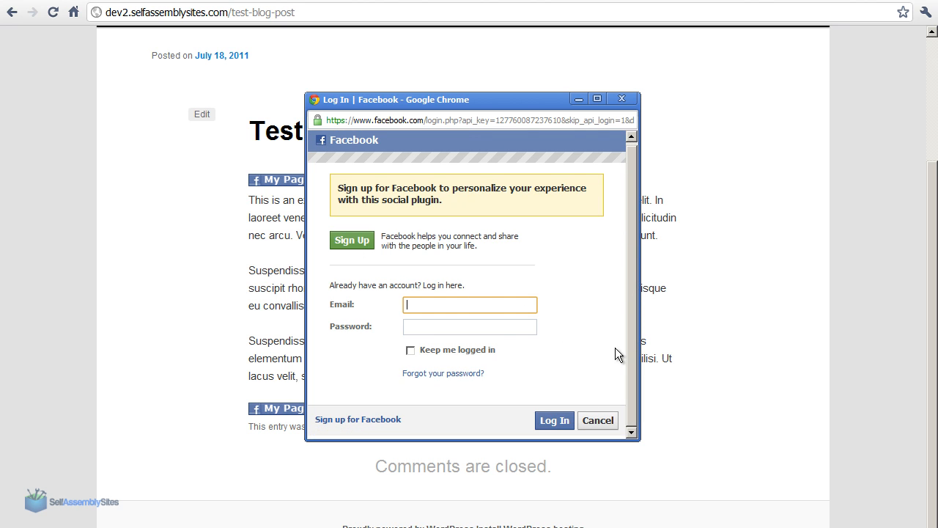
{"action": "left_click", "coordinate": [622, 101]}
{"action": "left_click", "coordinate": [11, 12]}
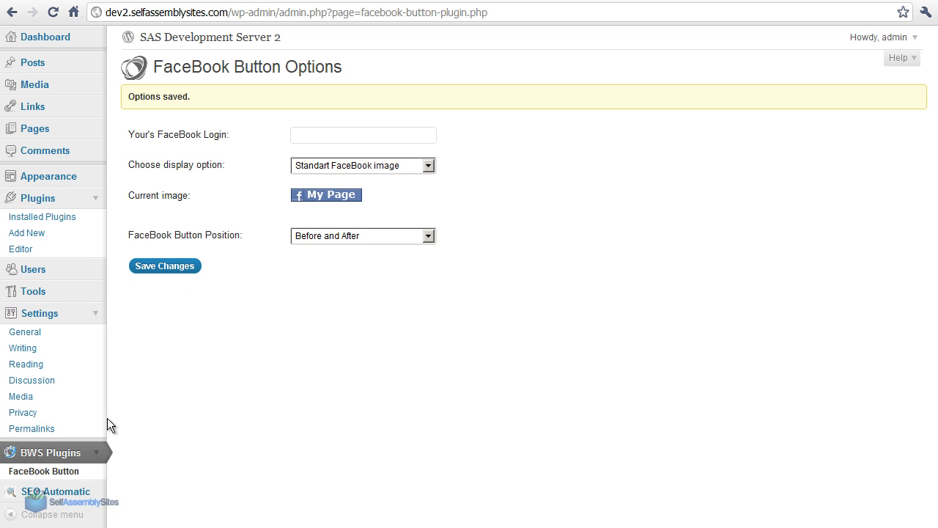
Deactivate the Facebook Button Plugin and search for new plugins with the term "Facebook like"
{"action": "left_click", "coordinate": [28, 217]}
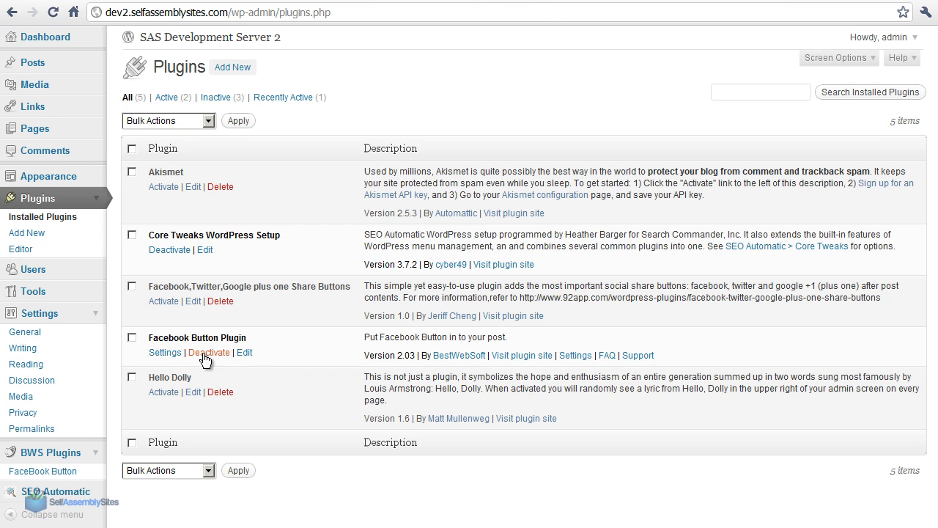
{"action": "left_click", "coordinate": [207, 353]}
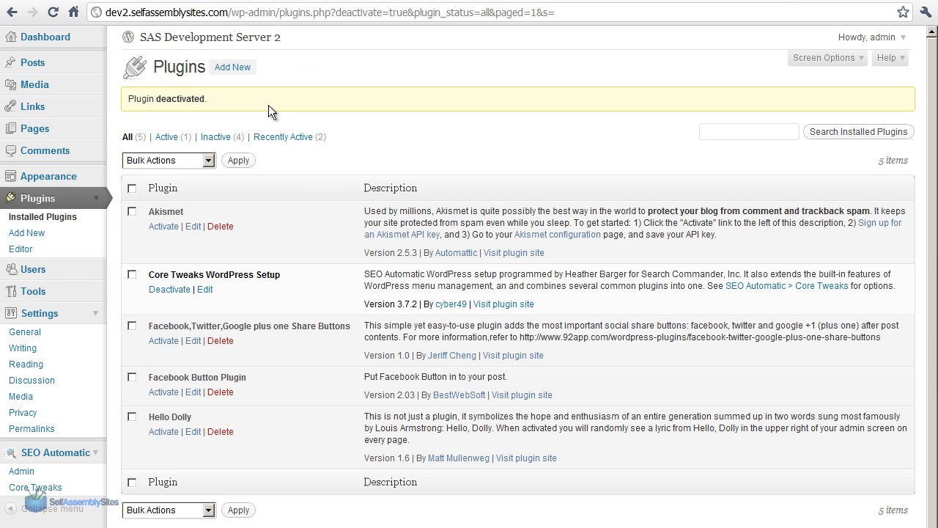
{"action": "left_click", "coordinate": [234, 65]}
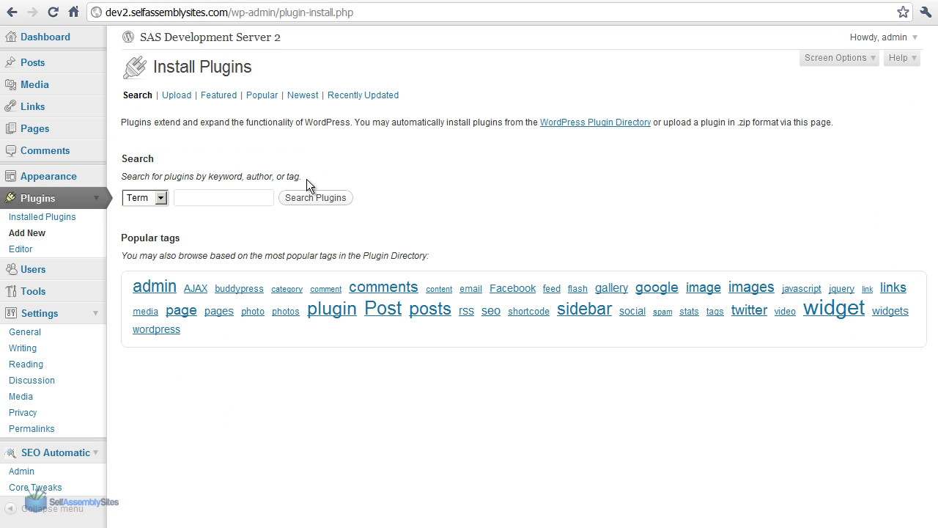
{"action": "type", "text": "face"}
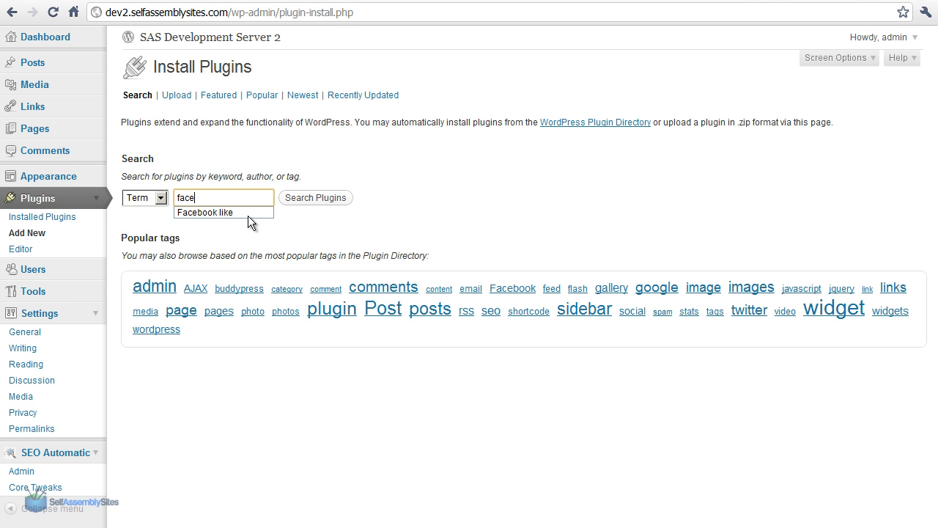
{"action": "left_click", "coordinate": [249, 214]}
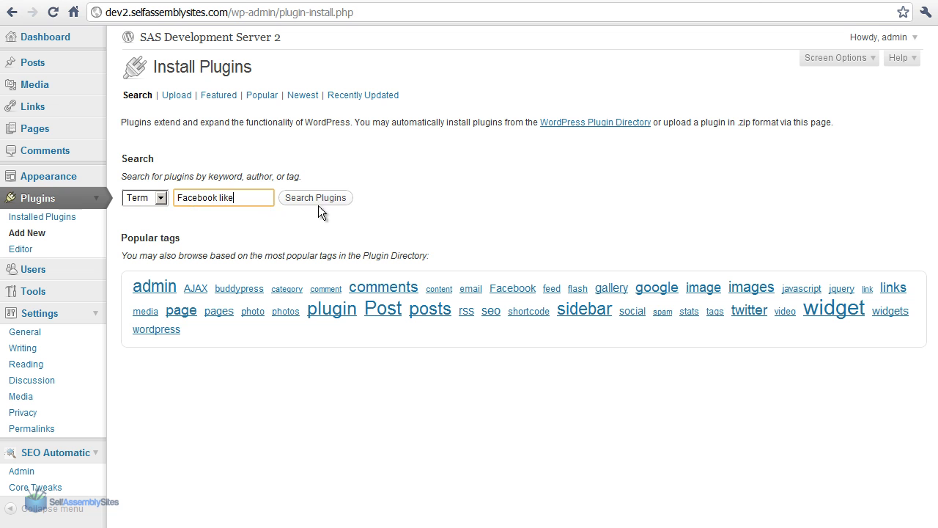
{"action": "left_click", "coordinate": [317, 199]}
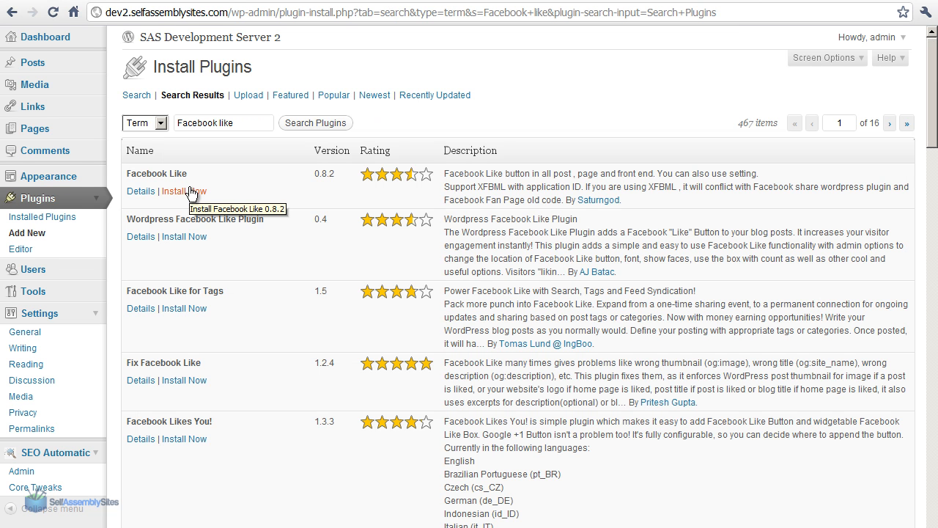
Examine the Facebook Like plugin's details, including its download count and WordPress compatibility, and the screenshots of its settings
{"action": "left_click", "coordinate": [140, 191]}
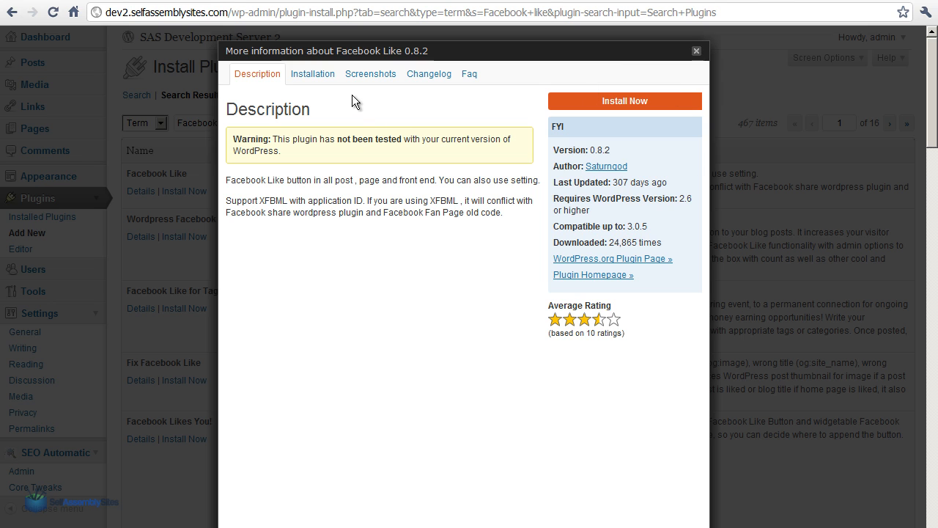
{"action": "left_click_drag", "start_coordinate": [638, 241], "coordinate": [595, 242]}
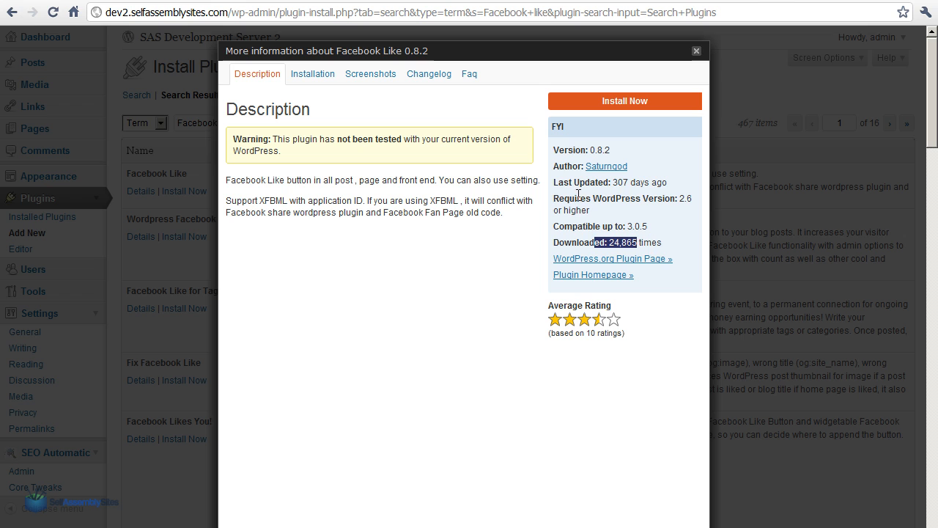
{"action": "left_click", "coordinate": [620, 252]}
{"action": "mouse_move", "coordinate": [648, 227]}
{"action": "left_mouse_down"}
{"action": "mouse_move", "coordinate": [623, 229]}
{"action": "mouse_move", "coordinate": [649, 225]}
{"action": "left_mouse_up"}
{"action": "left_click", "coordinate": [649, 225]}
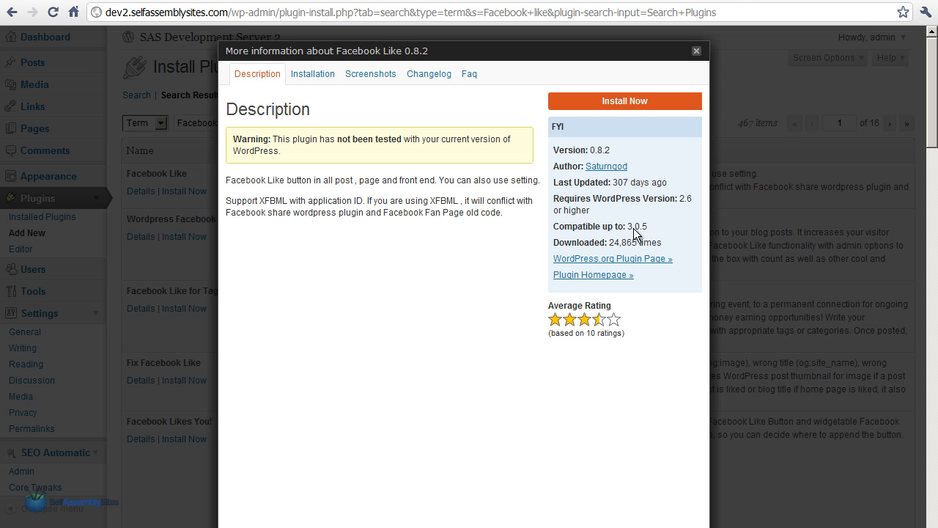
{"action": "left_click", "coordinate": [382, 77]}
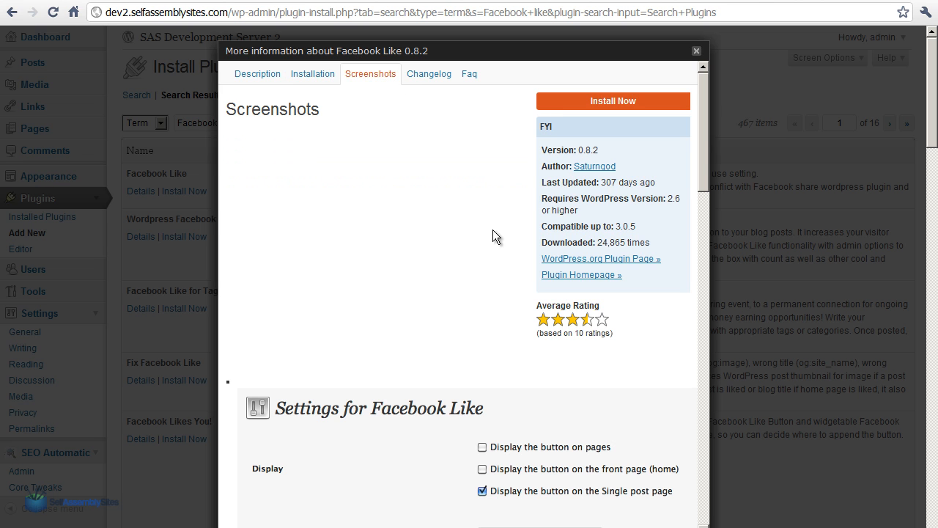
{"action": "left_click_drag", "start_coordinate": [698, 177], "coordinate": [696, 251]}
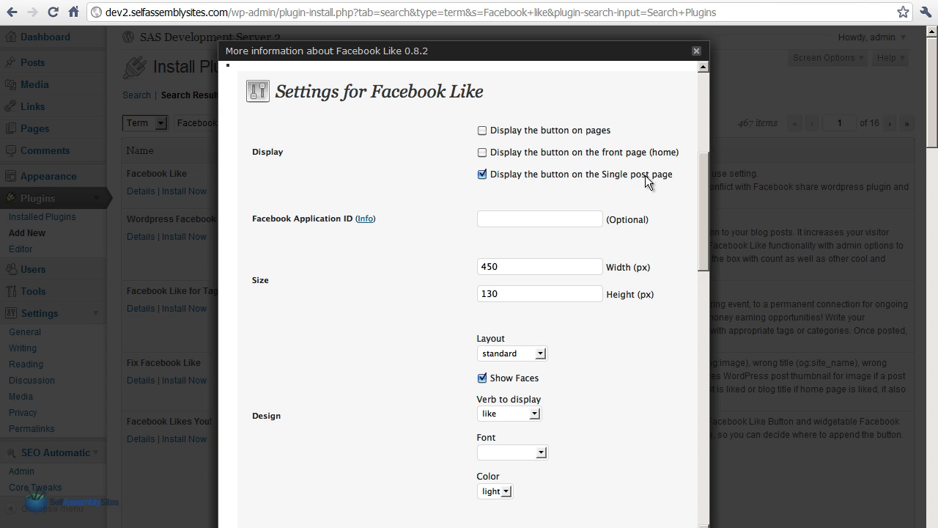
{"action": "left_click_drag", "start_coordinate": [704, 171], "coordinate": [702, 194]}
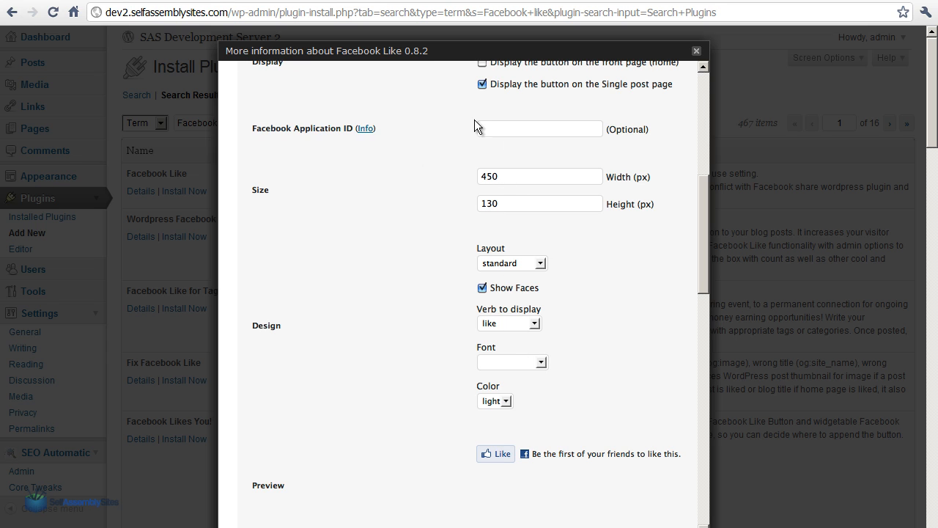
{"action": "left_click_drag", "start_coordinate": [706, 260], "coordinate": [659, 114]}
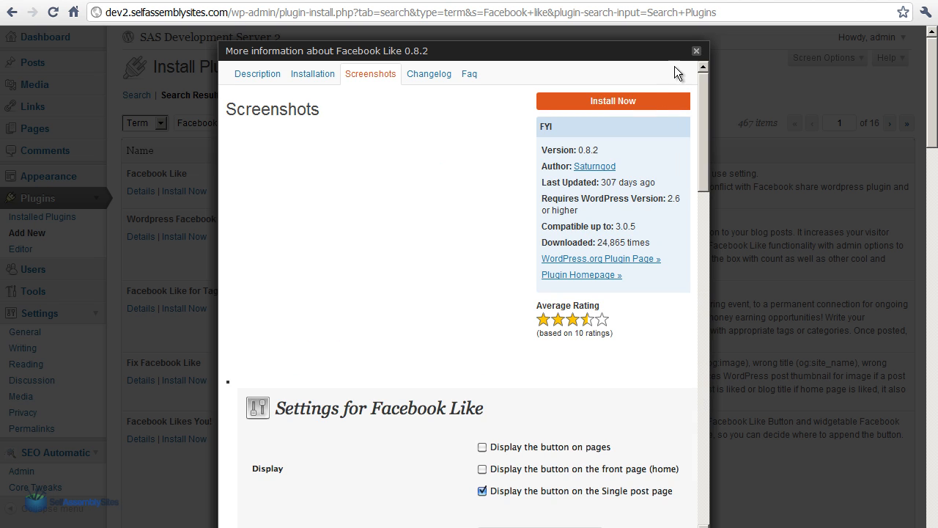
Install and activate the Facebook Like 0.8.2 plugin, and open its settings page
{"action": "left_click", "coordinate": [595, 101]}
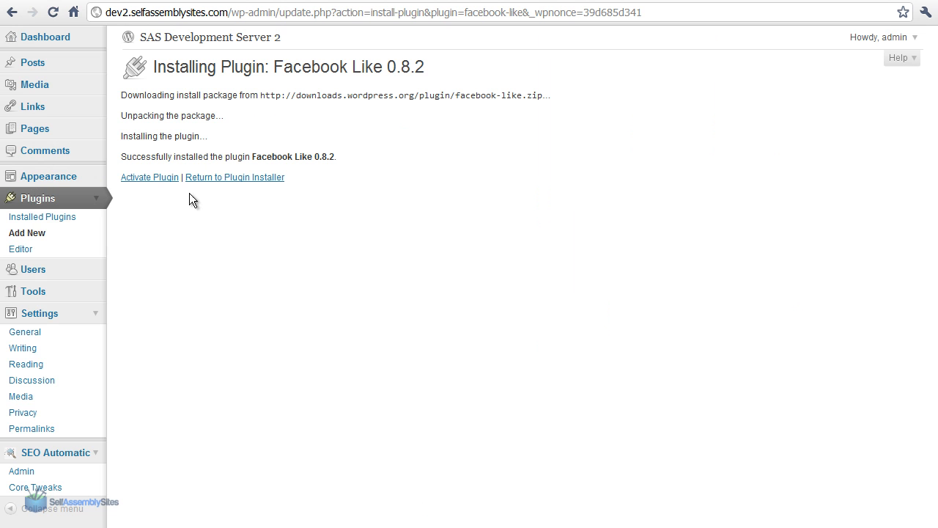
{"action": "left_click", "coordinate": [158, 178]}
{"action": "scroll", "coordinate": [190, 356], "scroll_direction": "down", "scroll_amount": 1}
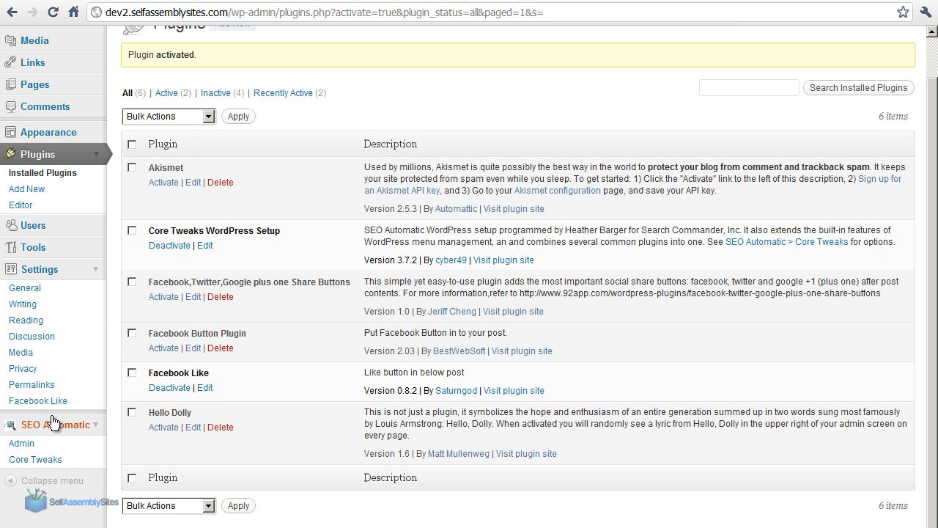
{"action": "left_click", "coordinate": [26, 401]}
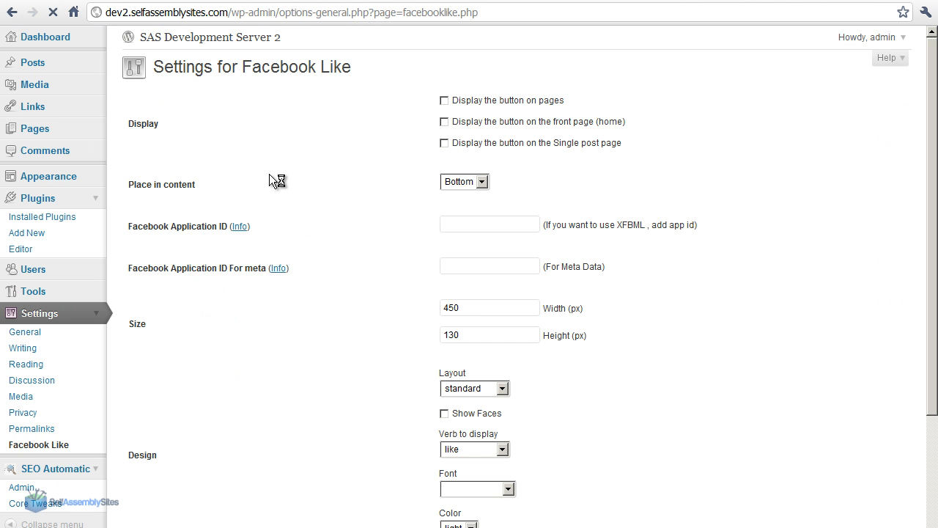
Display the Like button on pages, the front page and the single post page, and place it at the Top of the content
{"action": "left_click", "coordinate": [445, 101]}
{"action": "left_click", "coordinate": [445, 122]}
{"action": "left_click", "coordinate": [481, 182]}
{"action": "left_click", "coordinate": [480, 207]}
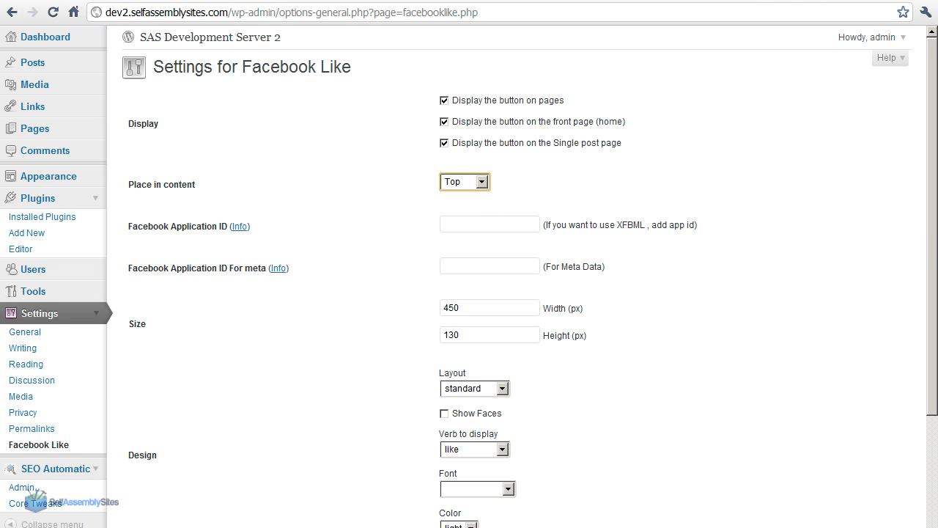
Review the Facebook Application ID hint and the application ID and size fields
{"action": "scroll", "coordinate": [900, 336], "scroll_direction": "down", "scroll_amount": 3}
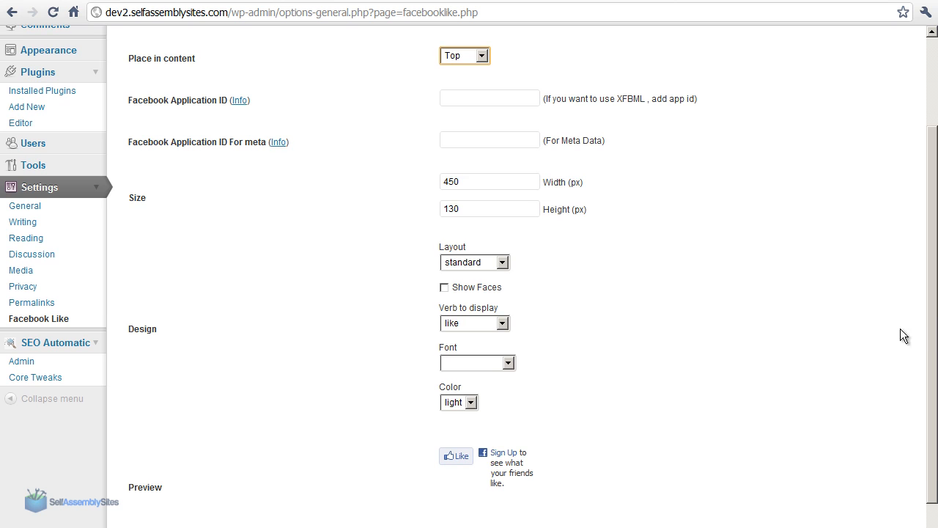
{"action": "left_click_drag", "start_coordinate": [698, 98], "coordinate": [199, 99]}
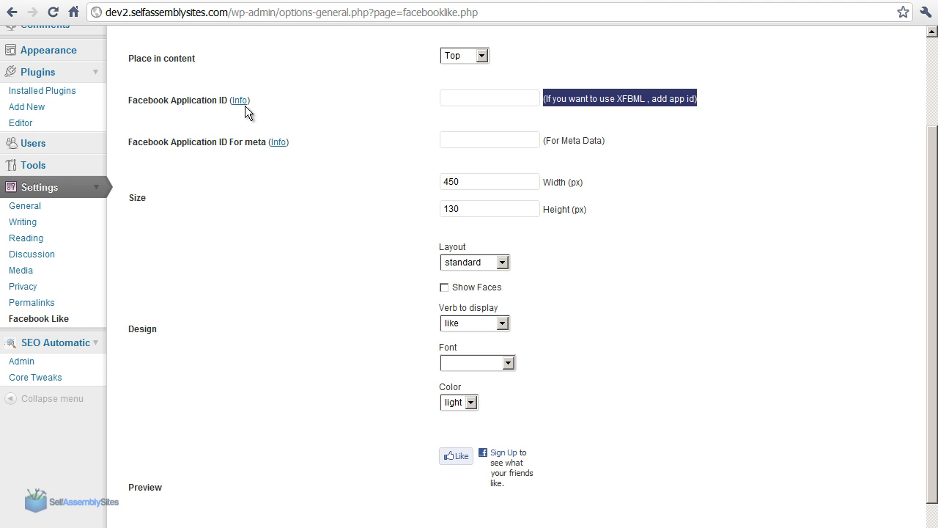
{"action": "left_click", "coordinate": [506, 94]}
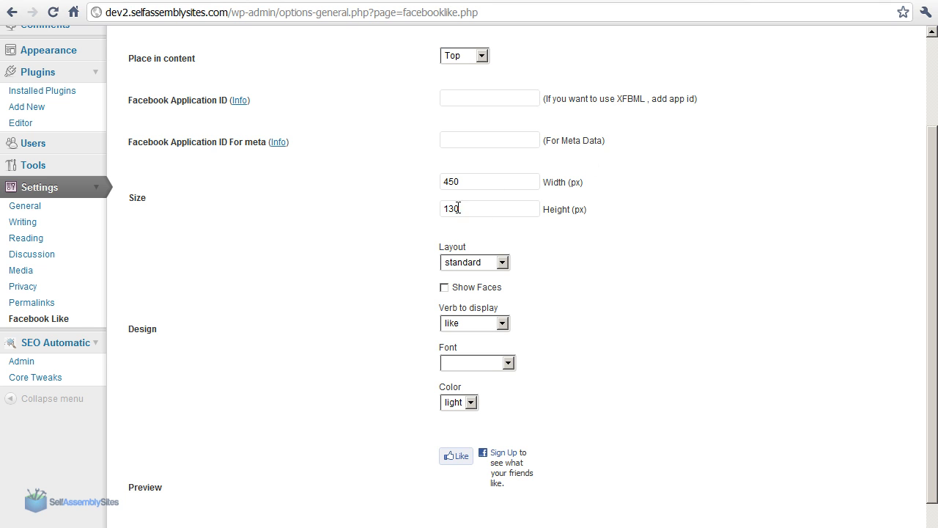
{"action": "left_click", "coordinate": [513, 95]}
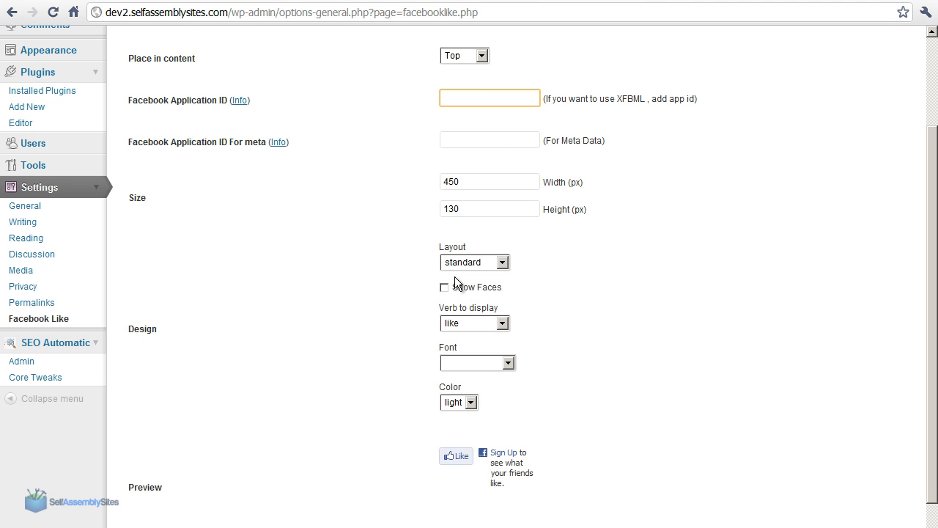
{"action": "left_click", "coordinate": [534, 183]}
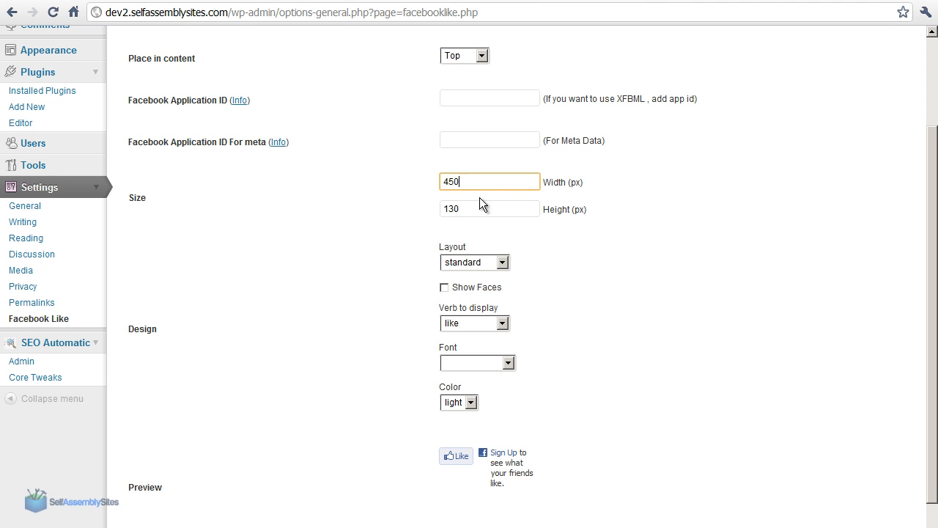
Enable Show Faces, set the font to tahoma and the layout to button count, save the settings, and reload the blog page
{"action": "left_click", "coordinate": [444, 287]}
{"action": "scroll", "coordinate": [936, 472], "scroll_direction": "down", "scroll_amount": 1}
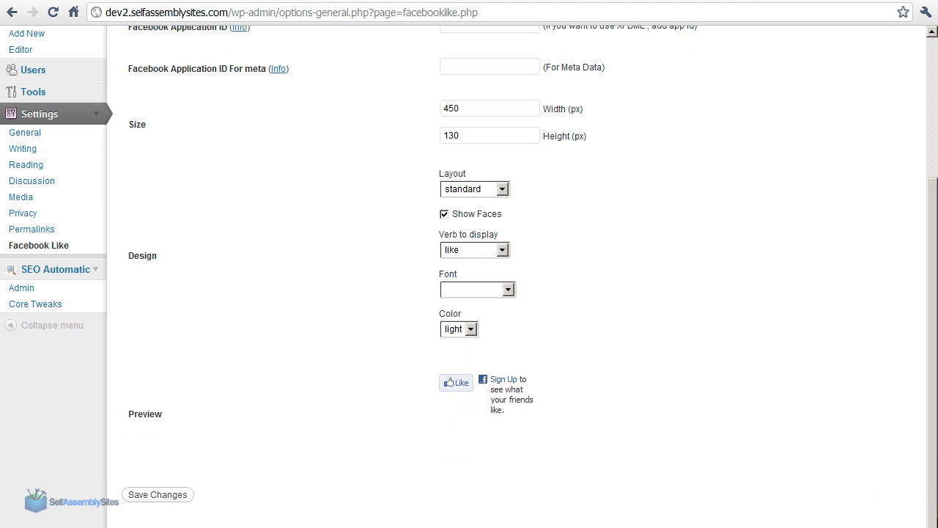
{"action": "left_click", "coordinate": [494, 289]}
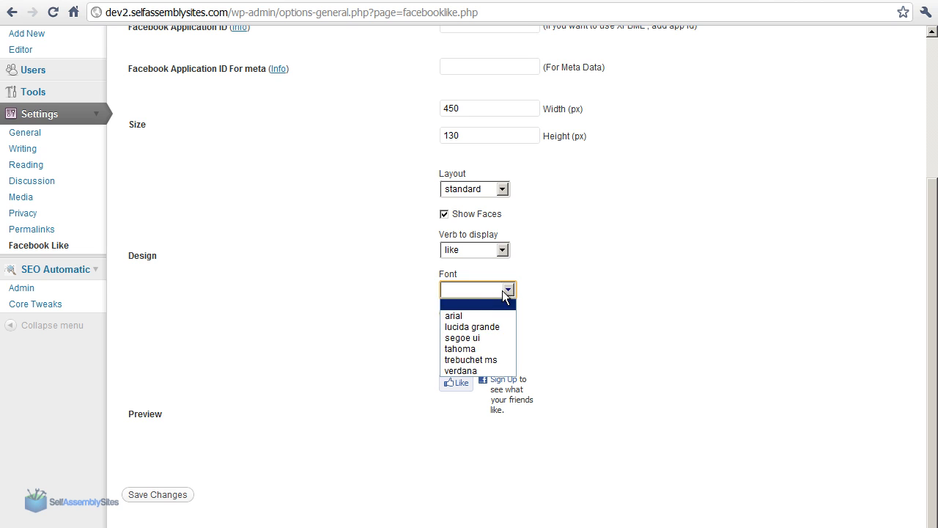
{"action": "left_click", "coordinate": [477, 351]}
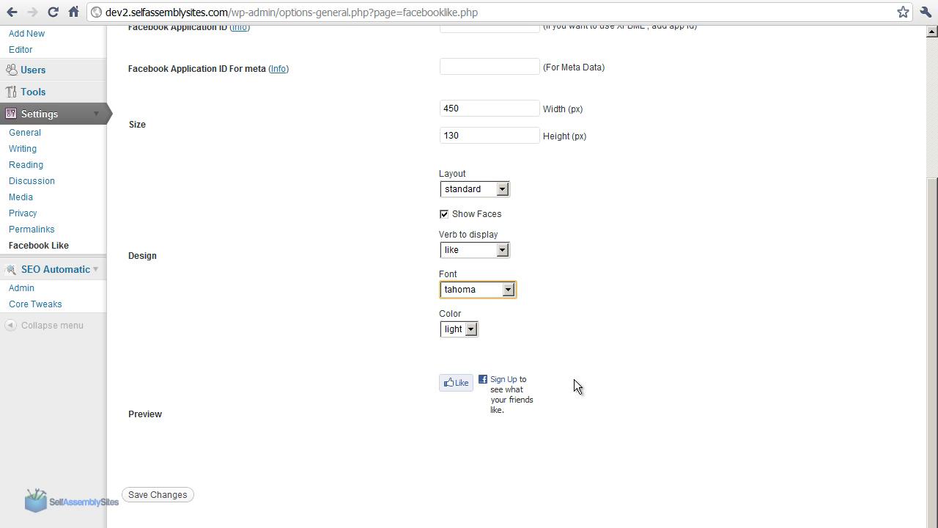
{"action": "left_click", "coordinate": [492, 189]}
{"action": "left_click", "coordinate": [490, 214]}
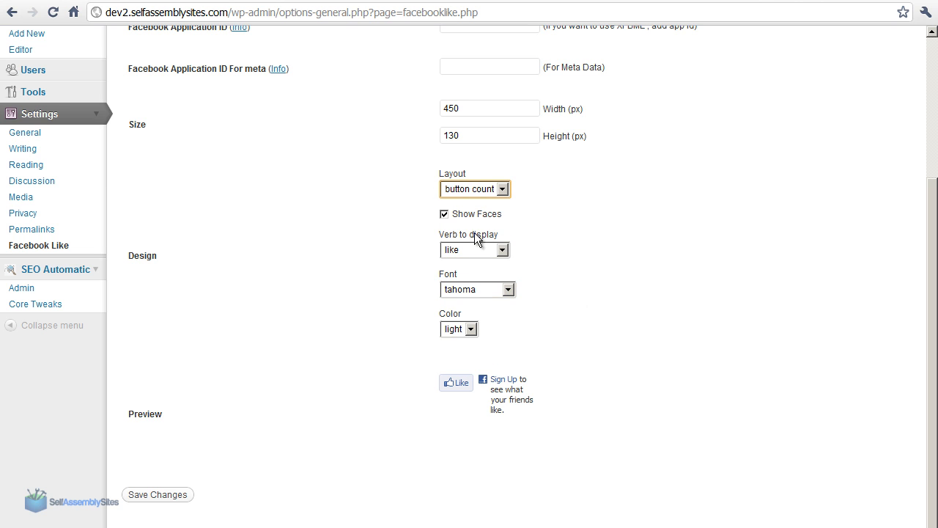
{"action": "left_click", "coordinate": [154, 496]}
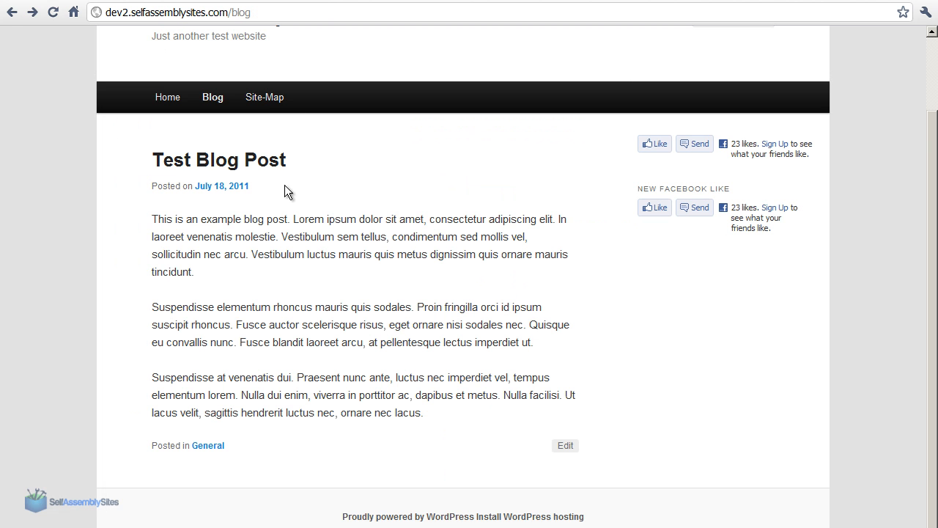
{"action": "left_click", "coordinate": [53, 12]}
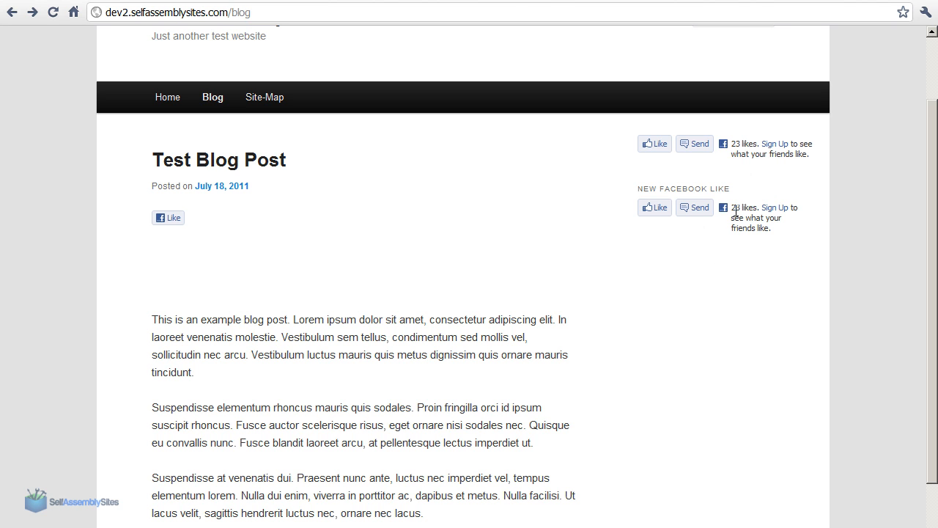
Set the Facebook Like button's size to 200 px wide and 60 px high in the plugin settings
{"action": "scroll", "coordinate": [848, 224], "scroll_direction": "down", "scroll_amount": 1}
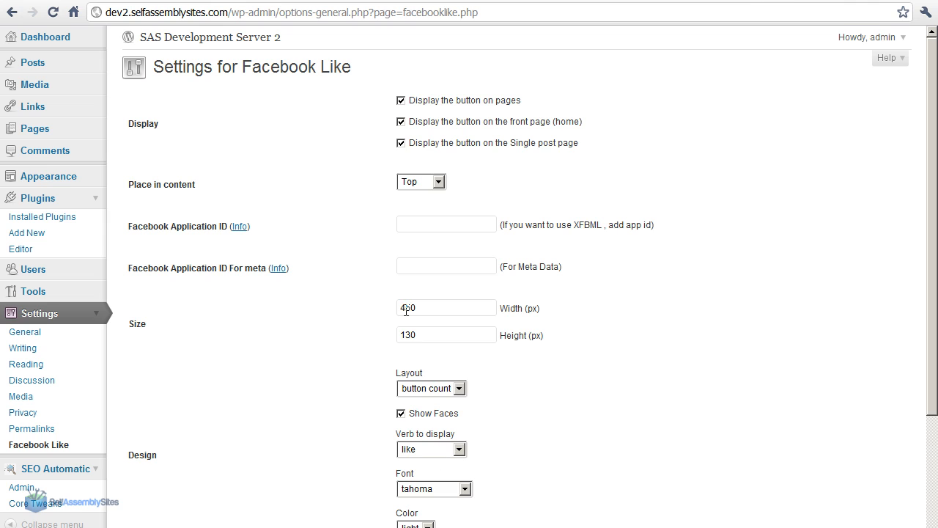
{"action": "left_click", "coordinate": [426, 336]}
{"action": "double_click", "coordinate": [428, 308]}
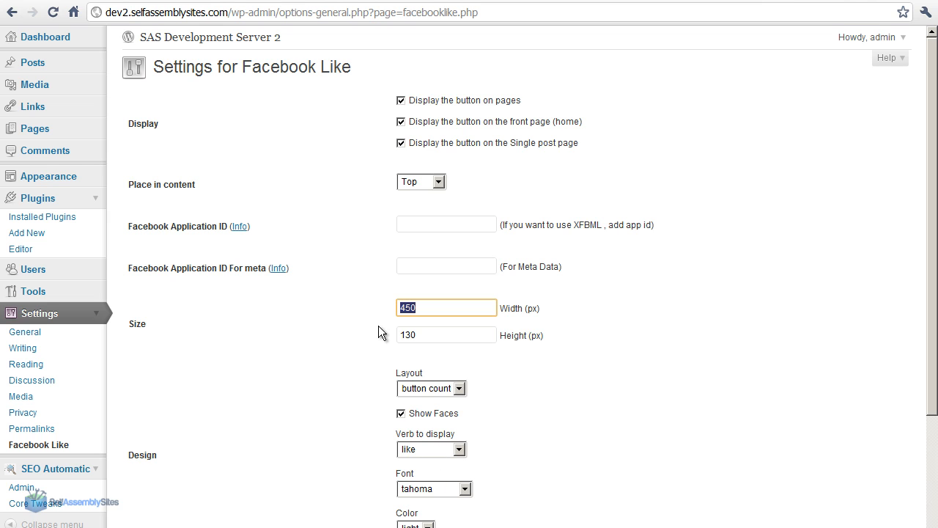
{"action": "type", "text": "200"}
{"action": "scroll", "coordinate": [440, 339], "scroll_direction": "down", "scroll_amount": 1}
{"action": "scroll", "coordinate": [384, 232], "scroll_direction": "down", "scroll_amount": 2}
{"action": "key", "text": "Tab"}
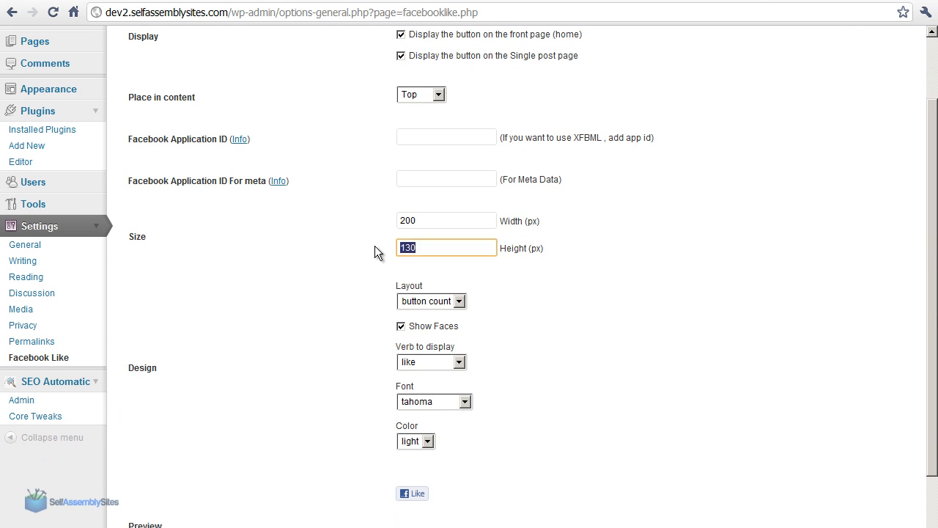
{"action": "type", "text": "60"}
Save the Facebook Like settings and reload the blog page to check the button above the test post
{"action": "scroll", "coordinate": [936, 320], "scroll_direction": "down", "scroll_amount": 4}
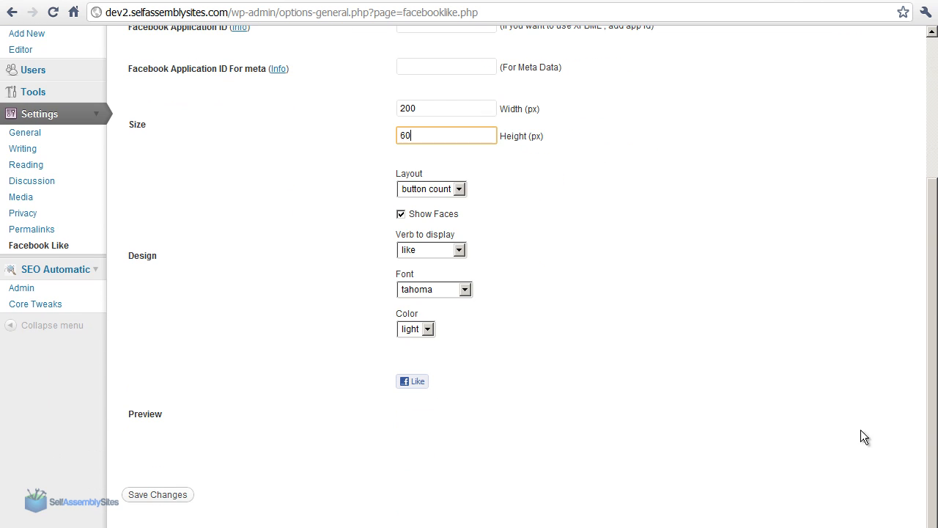
{"action": "left_click", "coordinate": [169, 496]}
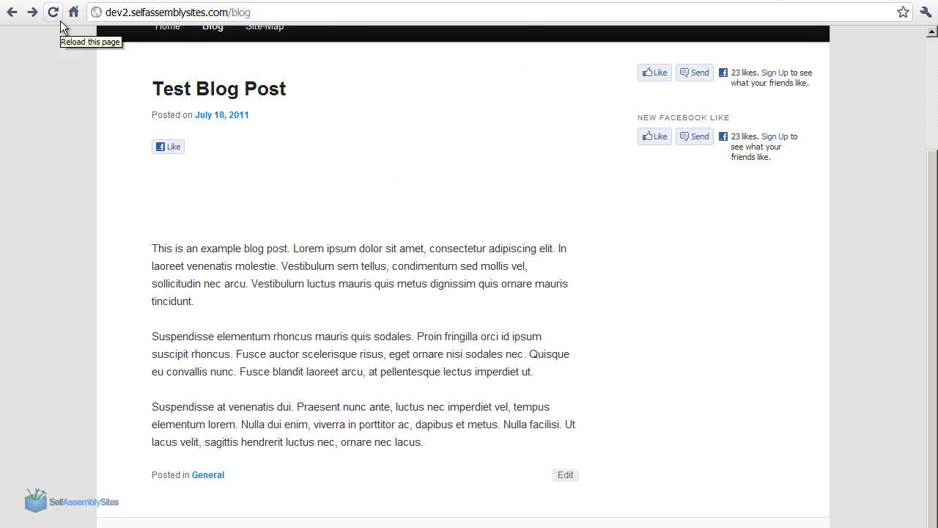
{"action": "left_click", "coordinate": [59, 19]}
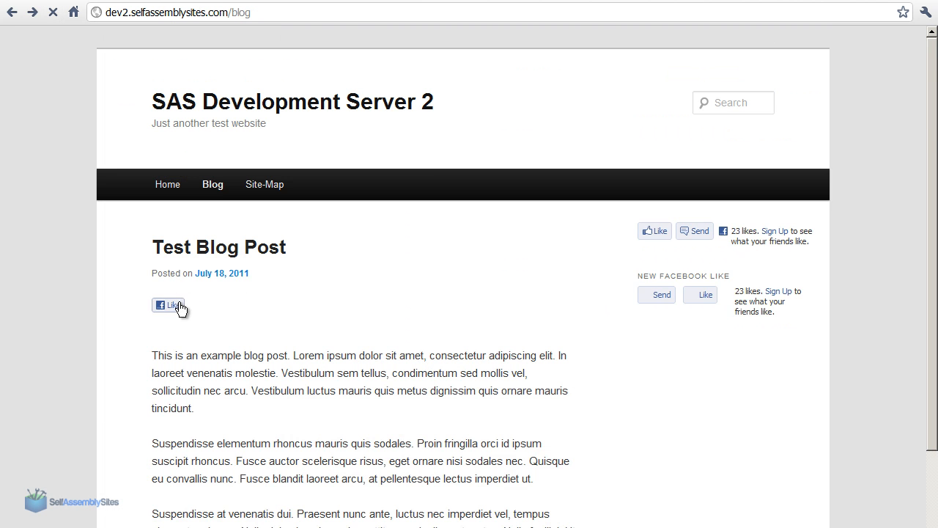
Open developers.facebook.com/docs/reference/plugins/like/ and examine the URL to Like field in the Like button code form
{"action": "key", "text": "ctrl+l"}
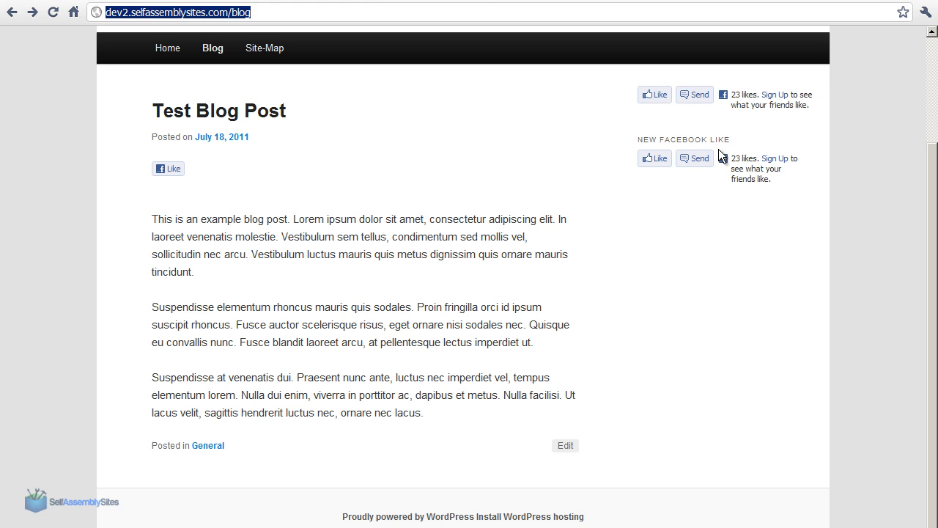
{"action": "type", "text": "developers.facebook.com/docs/reference/plugins/like/"}
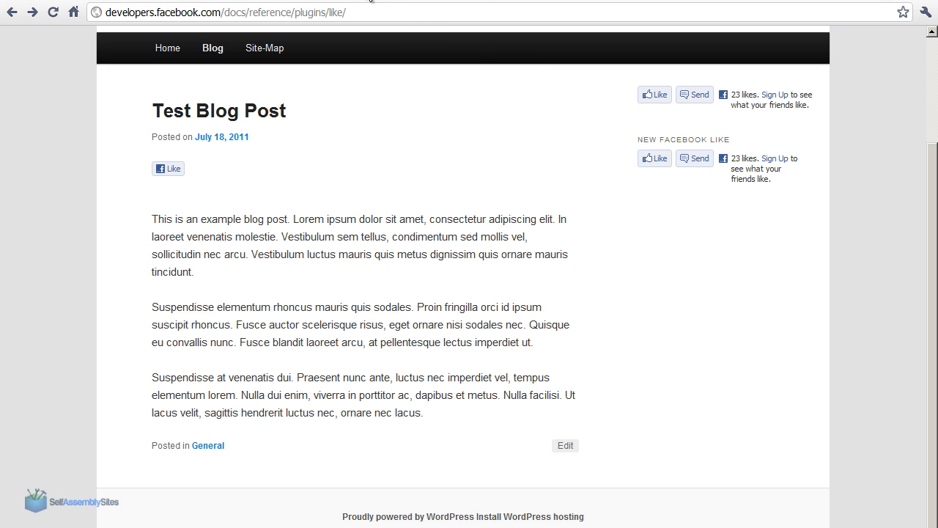
{"action": "key", "text": "Return"}
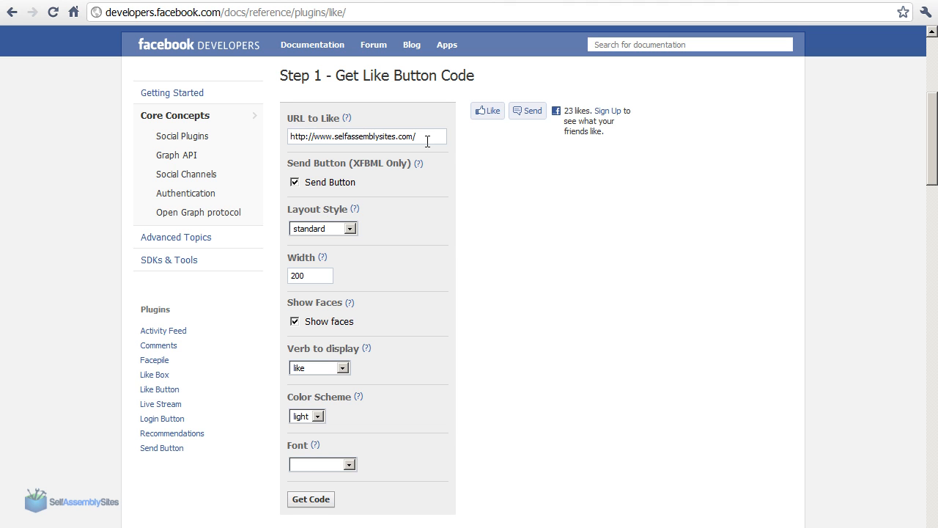
{"action": "left_click_drag", "start_coordinate": [427, 142], "coordinate": [282, 127]}
{"action": "left_click", "coordinate": [350, 143]}
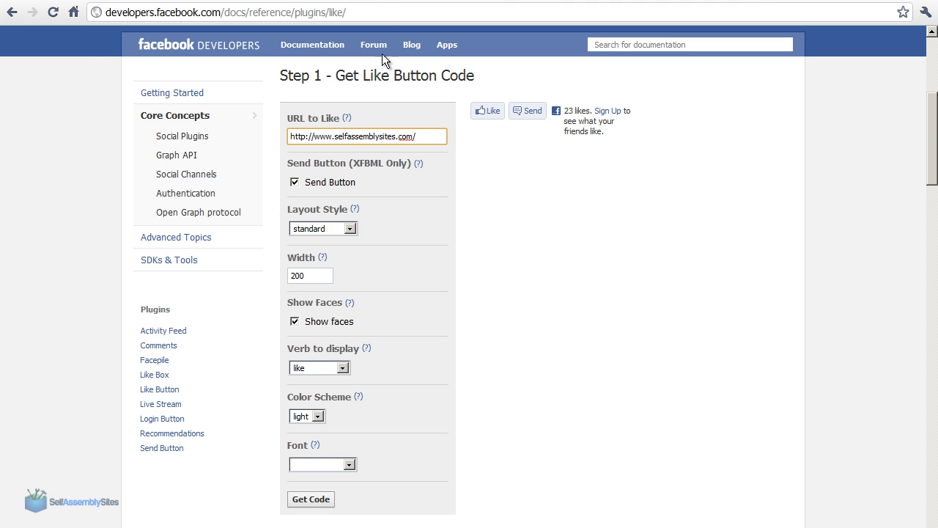
Return to the blog page and examine its address and the text of the test post
{"action": "left_click", "coordinate": [238, 0]}
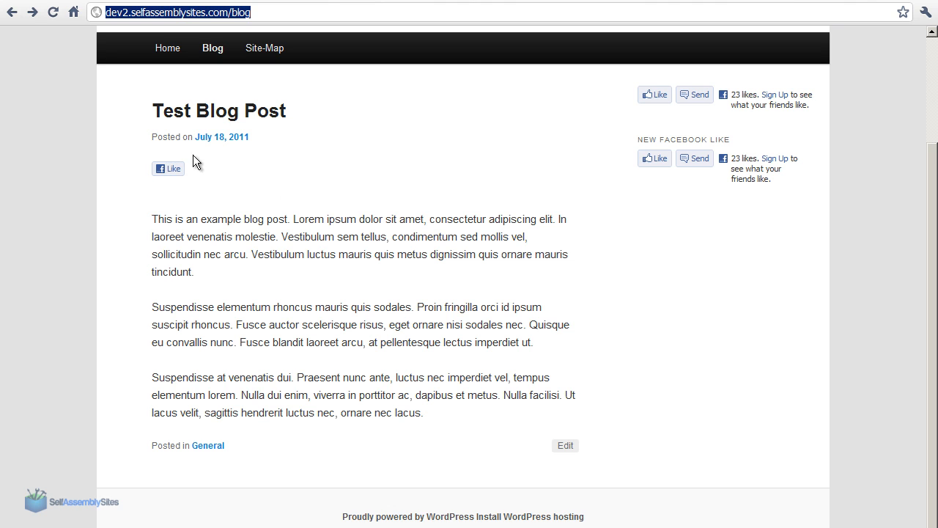
{"action": "left_click", "coordinate": [186, 13]}
{"action": "left_click_drag", "start_coordinate": [267, 14], "coordinate": [107, 13]}
{"action": "left_click_drag", "start_coordinate": [294, 307], "coordinate": [425, 413]}
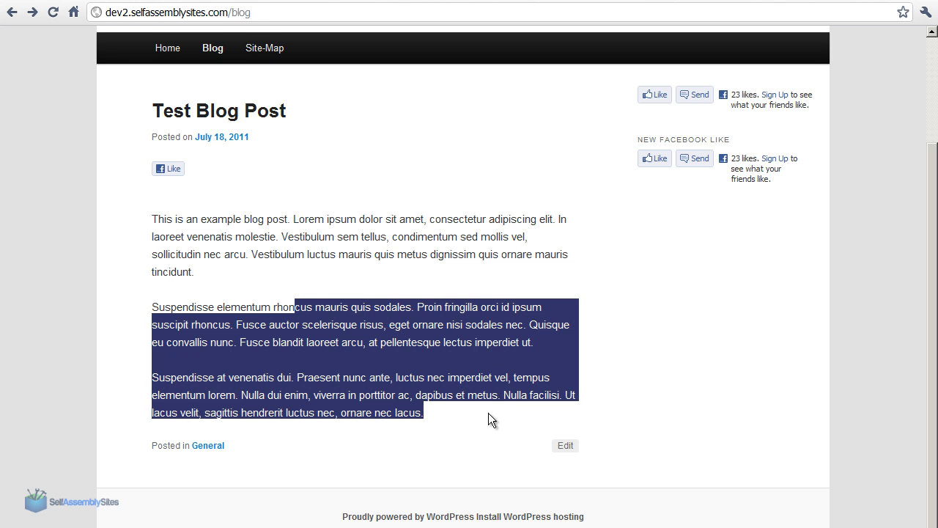